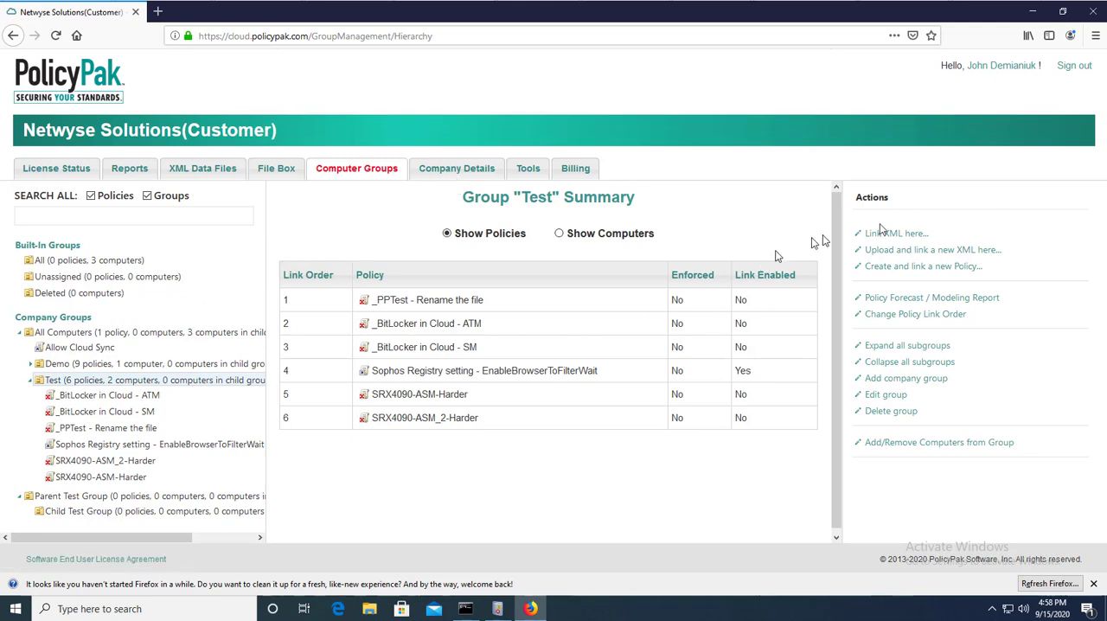
Create and link a new PolicyPak Scripts Manager policy for the Test group.
{"action": "left_click", "coordinate": [908, 267]}
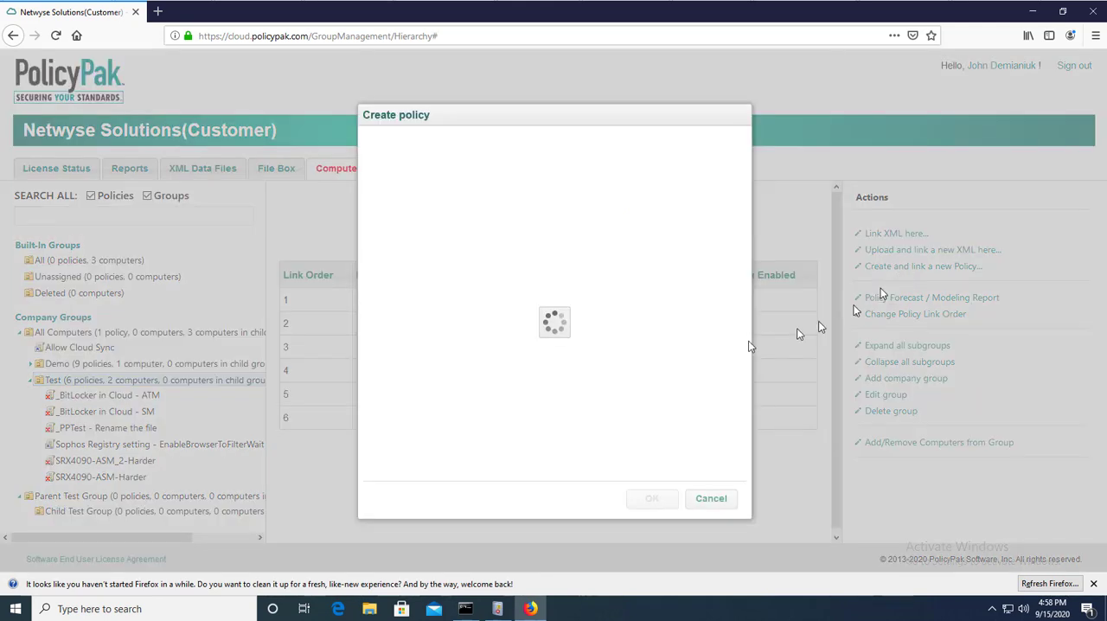
{"action": "scroll", "coordinate": [519, 415], "scroll_direction": "down", "scroll_amount": 1}
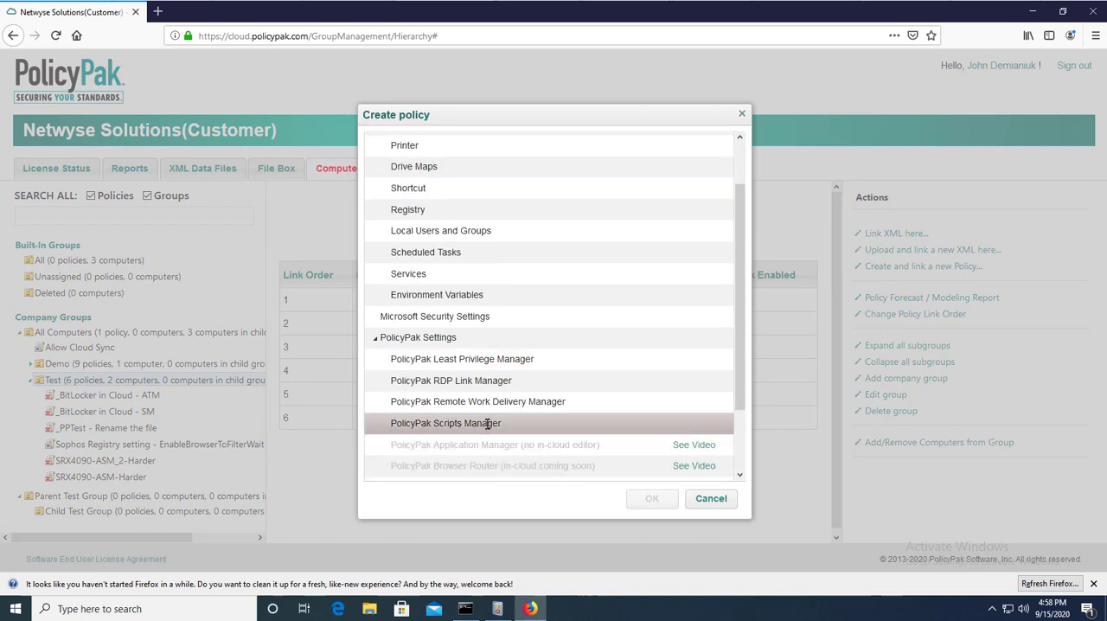
{"action": "left_click", "coordinate": [487, 423]}
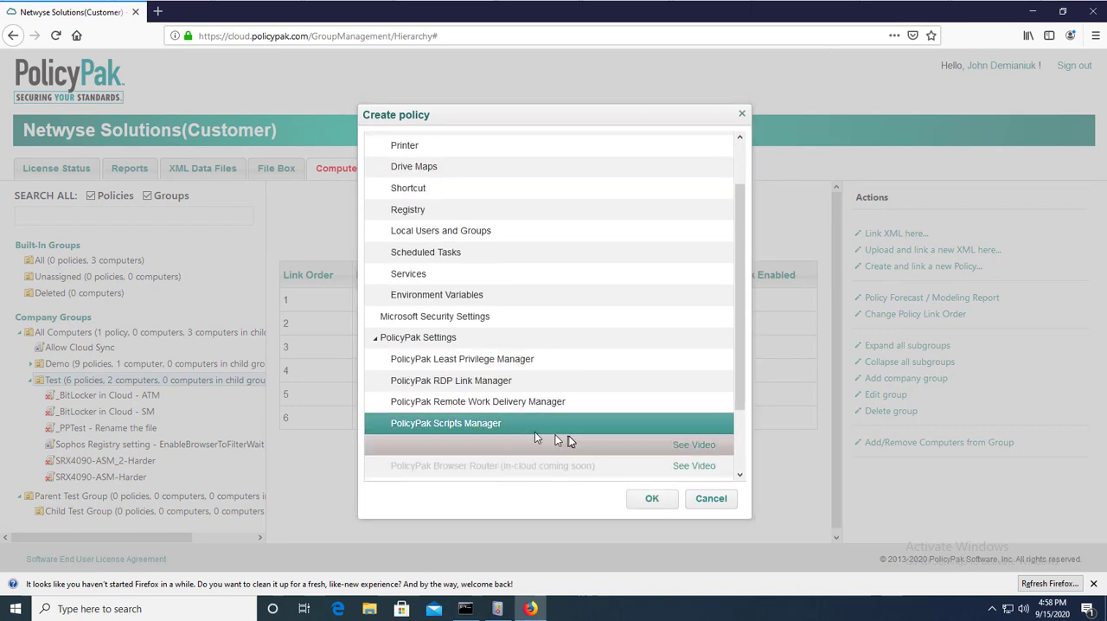
{"action": "left_click", "coordinate": [654, 500]}
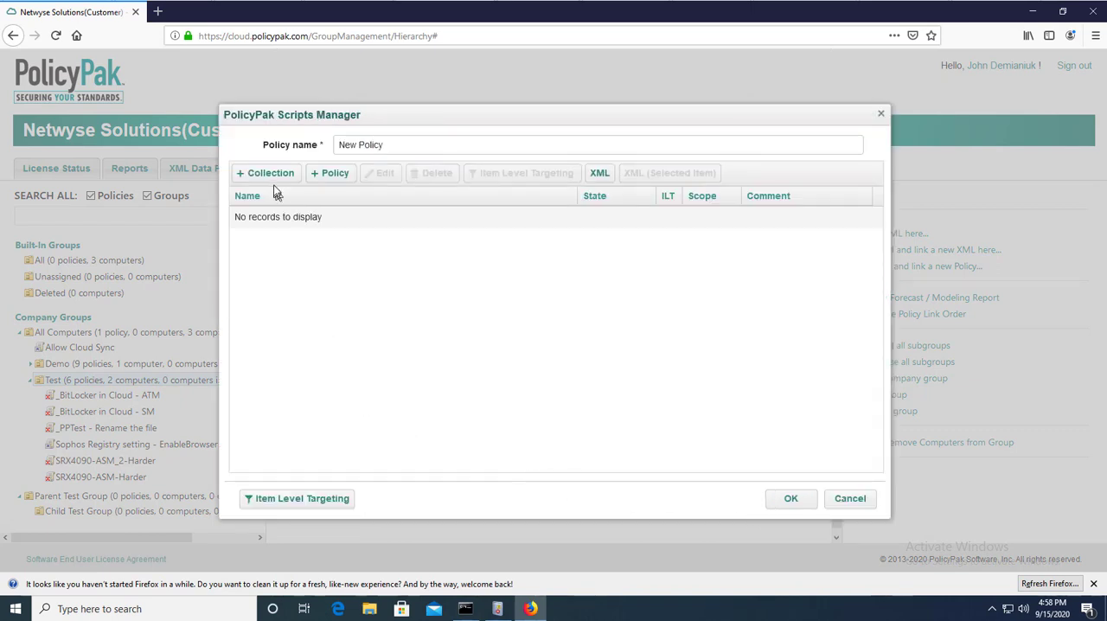
Name the policy Advanced Auditing and add a collection named Advanced Auditing Policies.
{"action": "left_click_drag", "start_coordinate": [429, 153], "coordinate": [241, 156]}
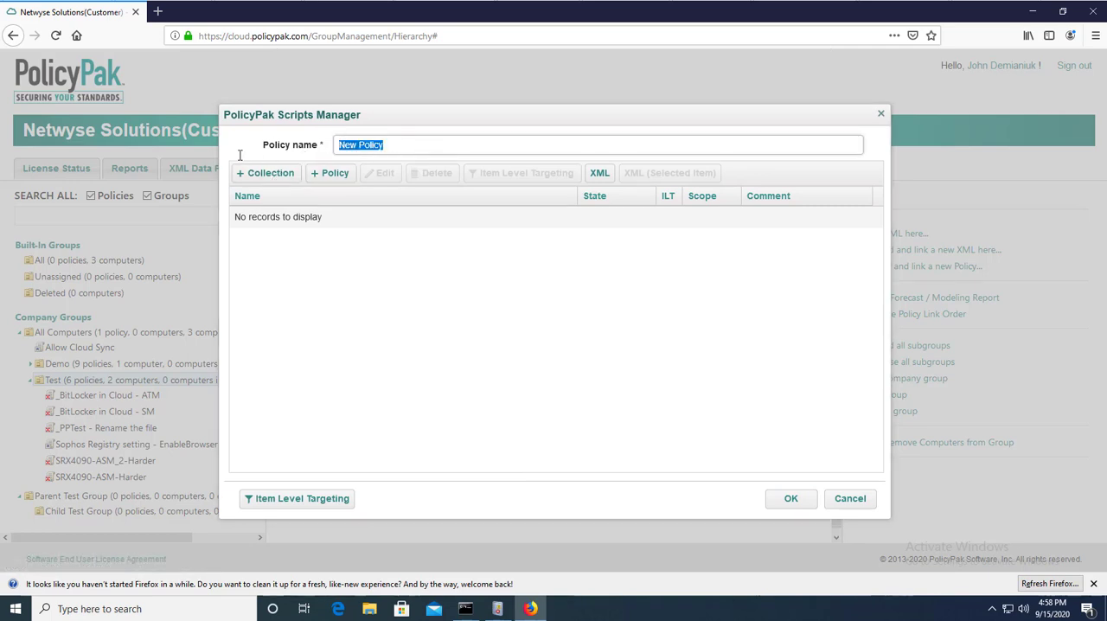
{"action": "type", "text": "Advanced Auditing"}
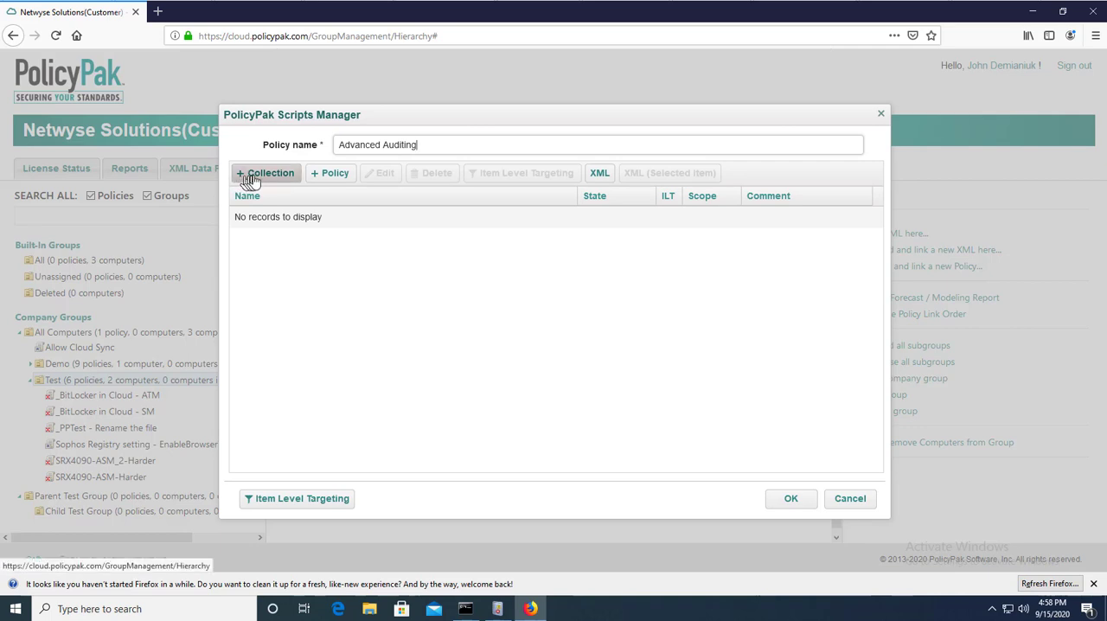
{"action": "left_click", "coordinate": [264, 173]}
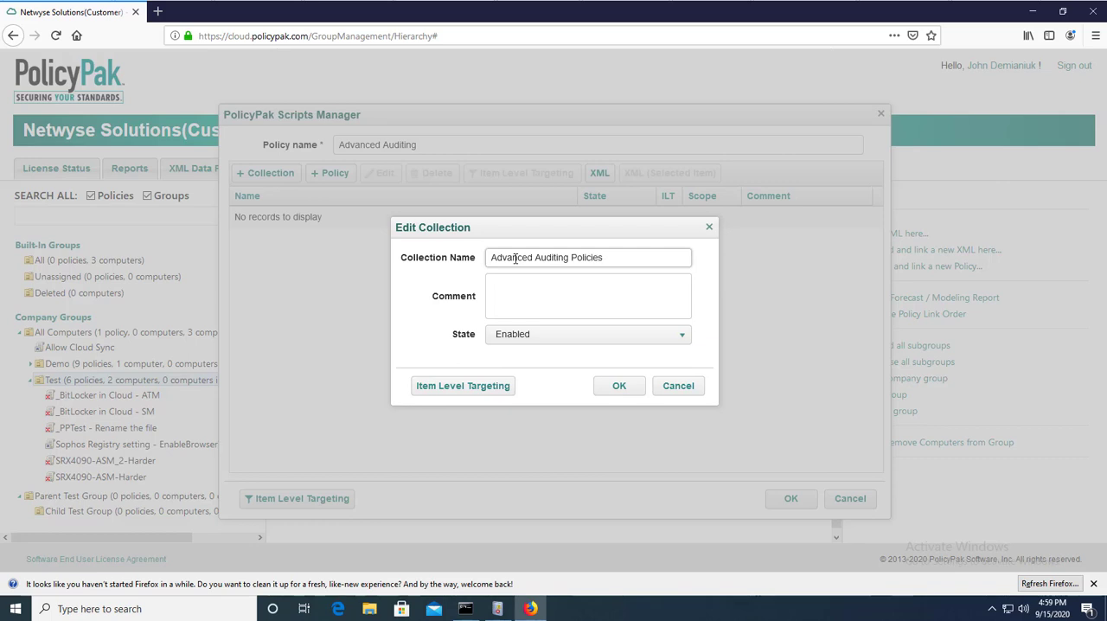
{"action": "left_click", "coordinate": [477, 390]}
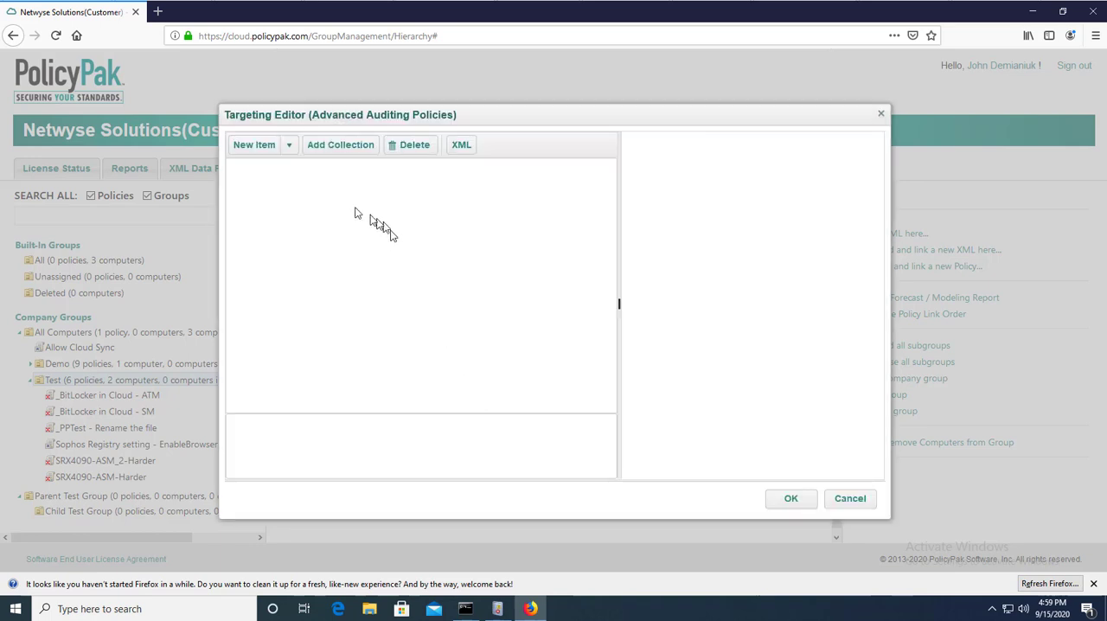
{"action": "left_click", "coordinate": [292, 147]}
{"action": "left_click", "coordinate": [855, 502]}
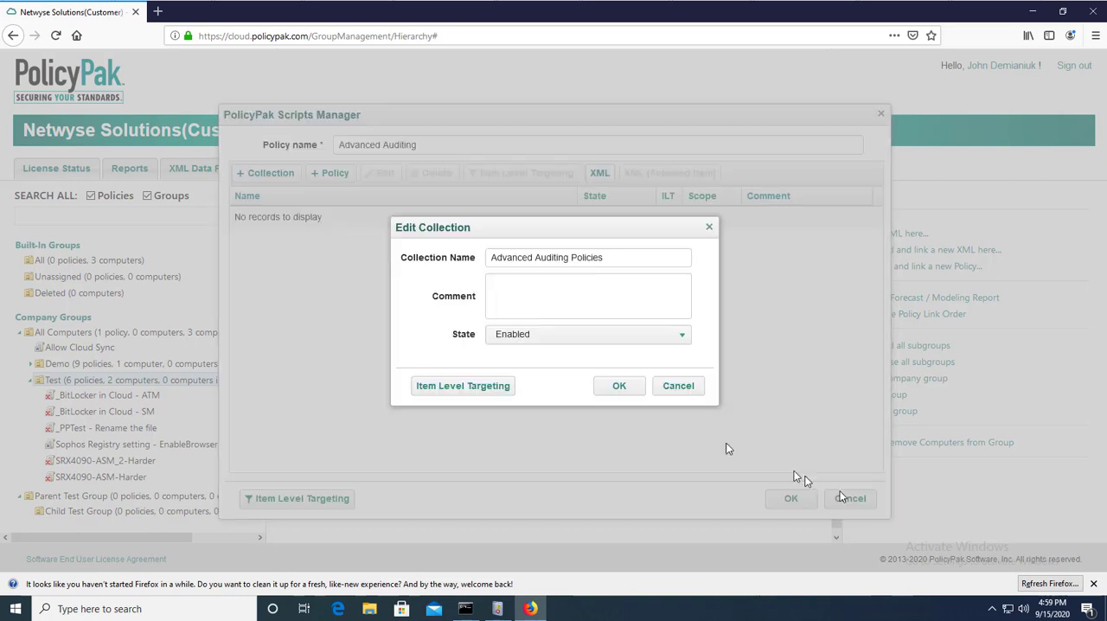
Save the collection and add a machine-scoped script policy named FS Audit inside it.
{"action": "left_click", "coordinate": [624, 389]}
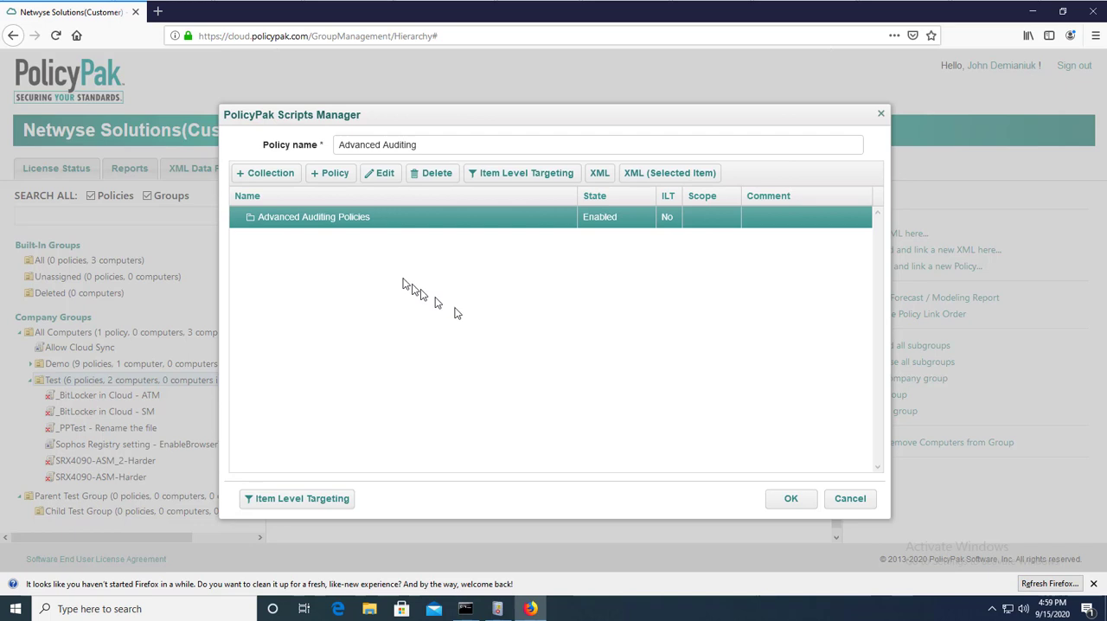
{"action": "left_click", "coordinate": [338, 179]}
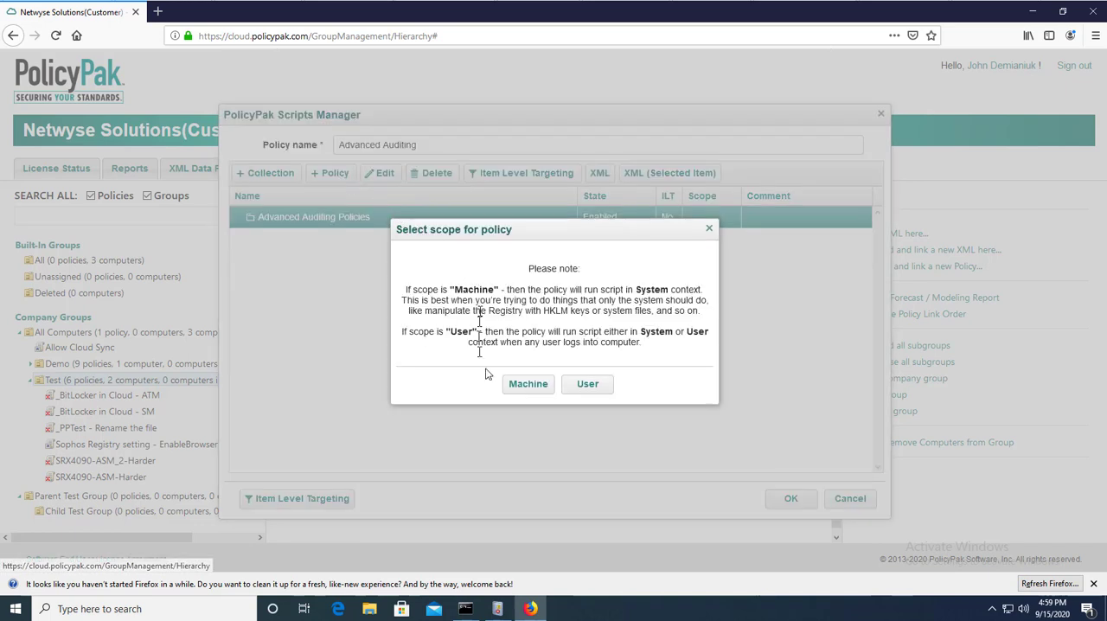
{"action": "left_click", "coordinate": [533, 387]}
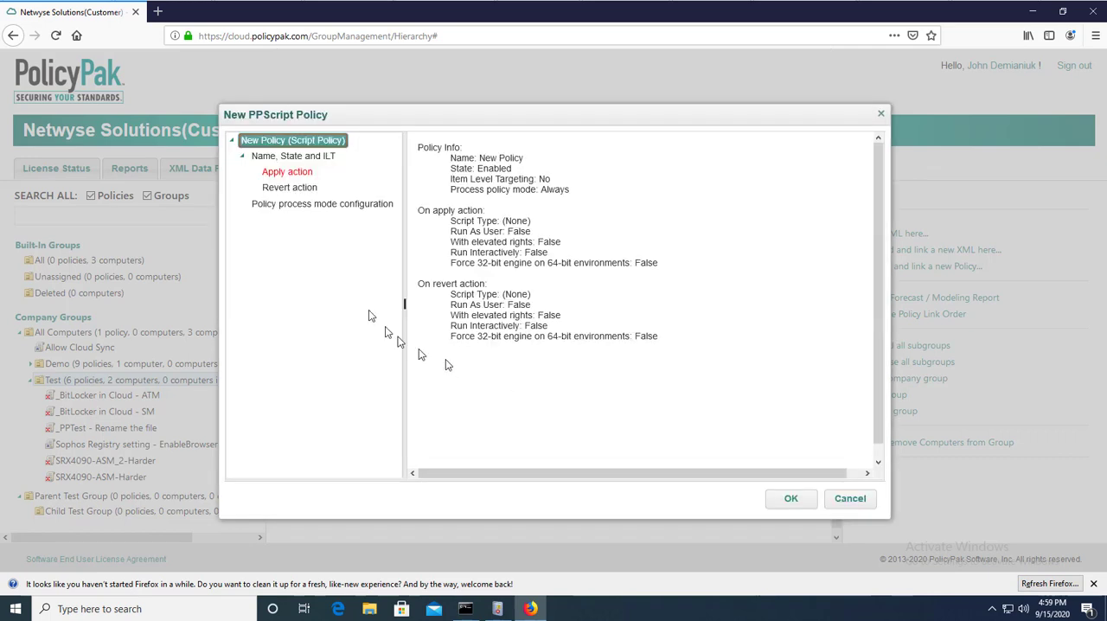
{"action": "left_click", "coordinate": [286, 163]}
{"action": "left_click_drag", "start_coordinate": [592, 176], "coordinate": [463, 177]}
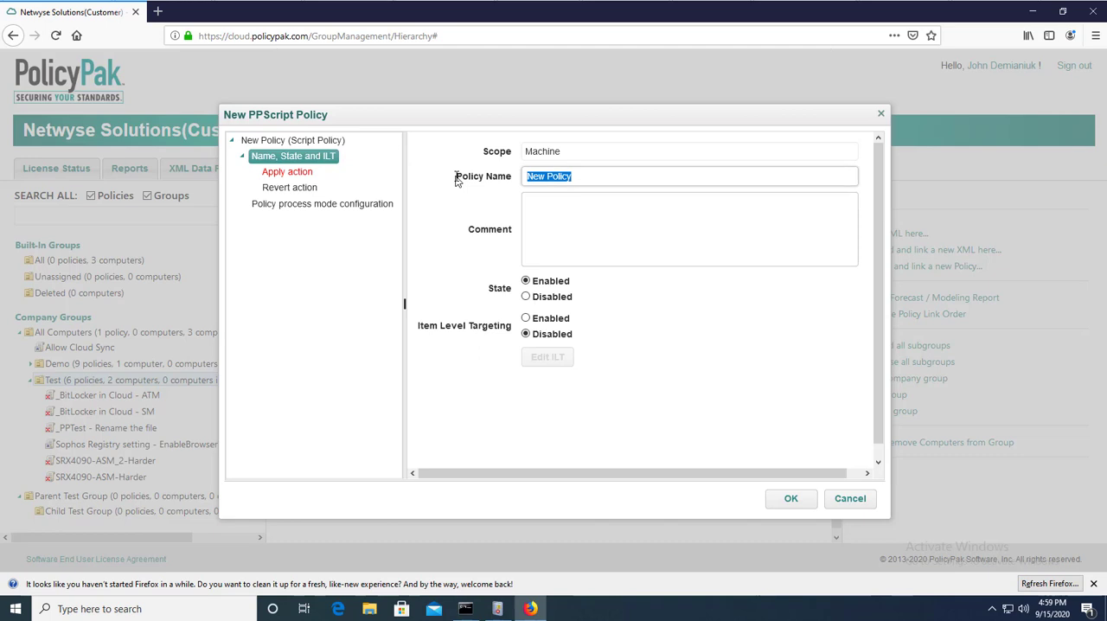
{"action": "type", "text": "FS Audit"}
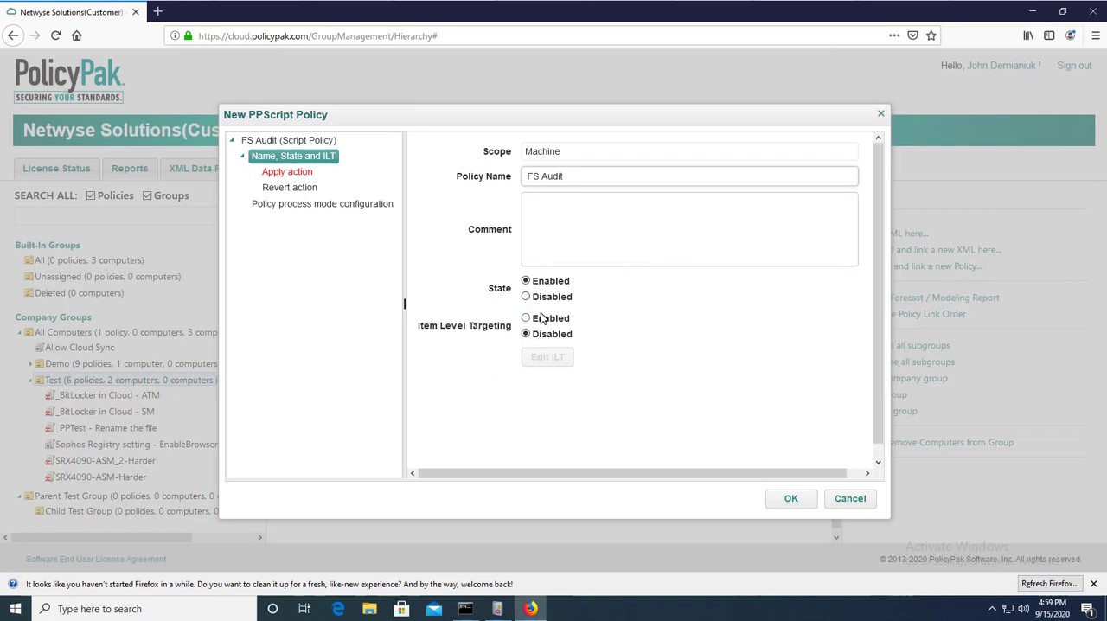
Make the apply action a batch script containing auditpol /set /subcategory:"file system" /success:enable /failure:enable.
{"action": "left_click", "coordinate": [286, 173]}
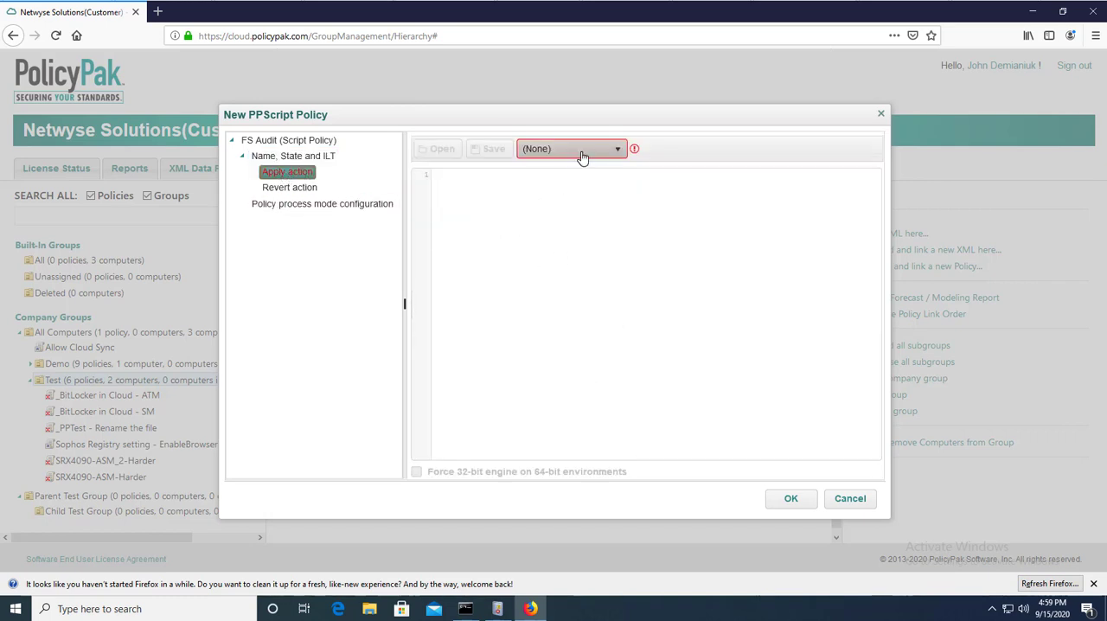
{"action": "left_click", "coordinate": [581, 157]}
{"action": "left_click", "coordinate": [571, 183]}
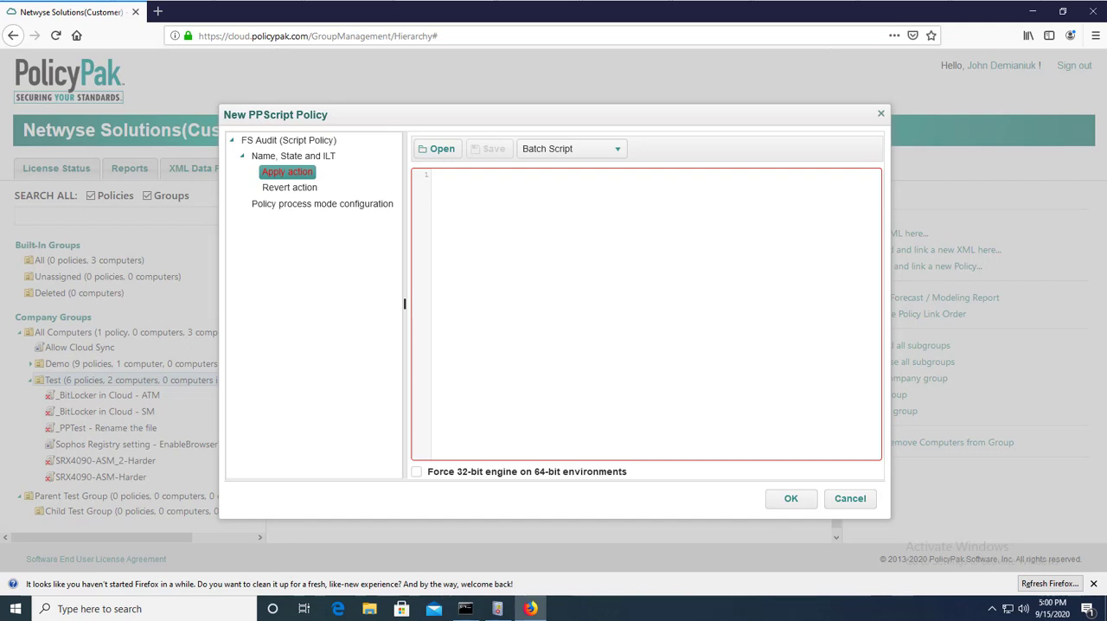
{"action": "right_click", "coordinate": [572, 332]}
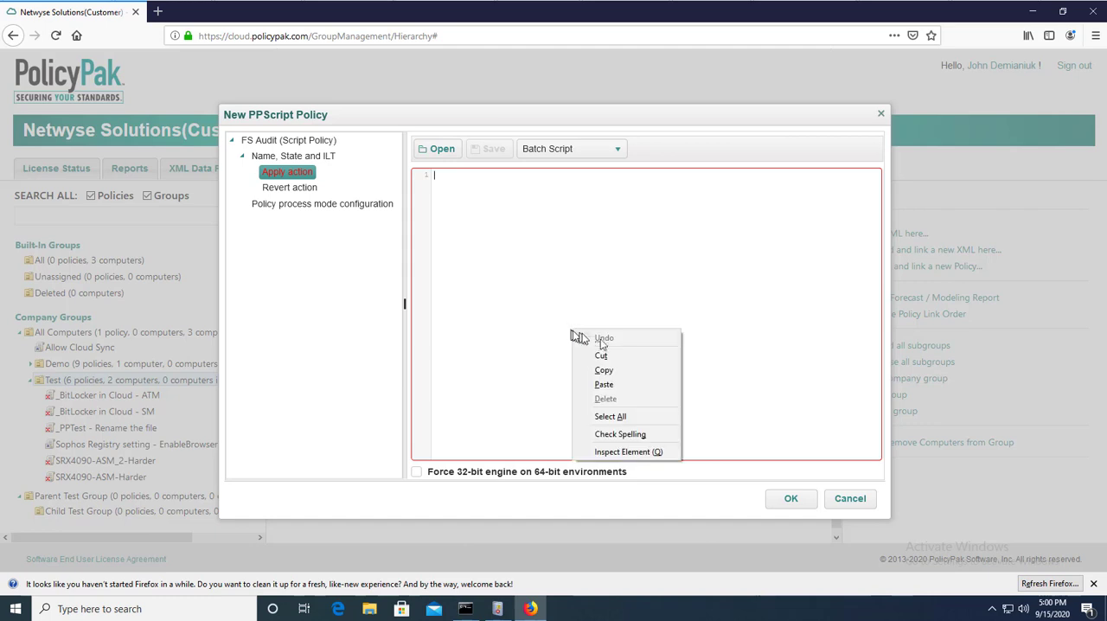
{"action": "left_click", "coordinate": [625, 383]}
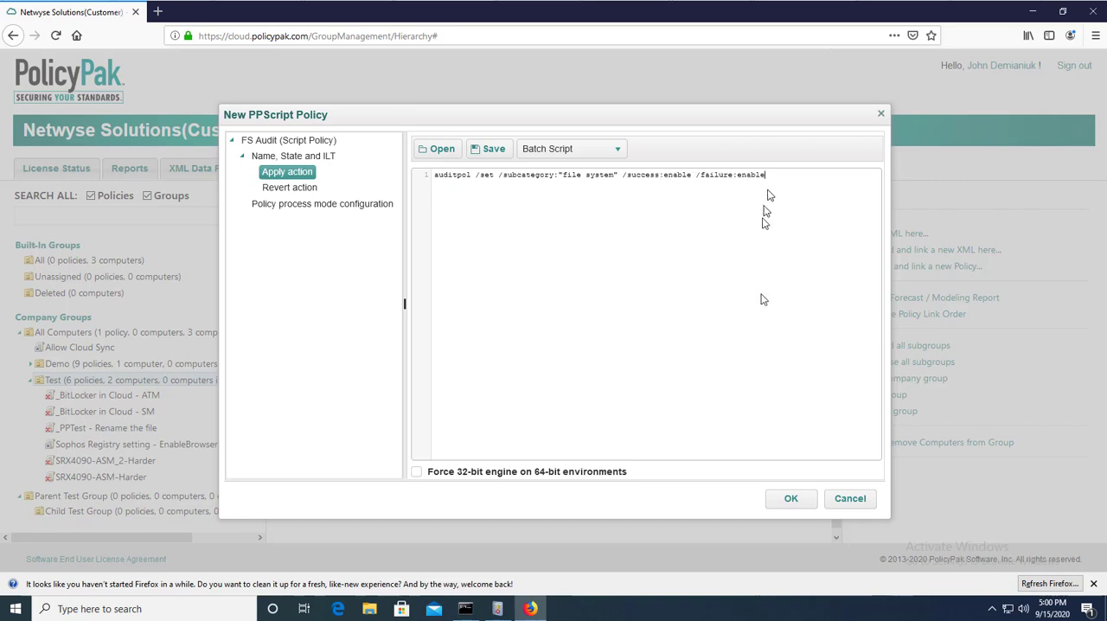
Make the revert action a batch script containing auditpol /set /subcategory:"file system" /success:disable /failure:disable.
{"action": "left_click", "coordinate": [301, 189]}
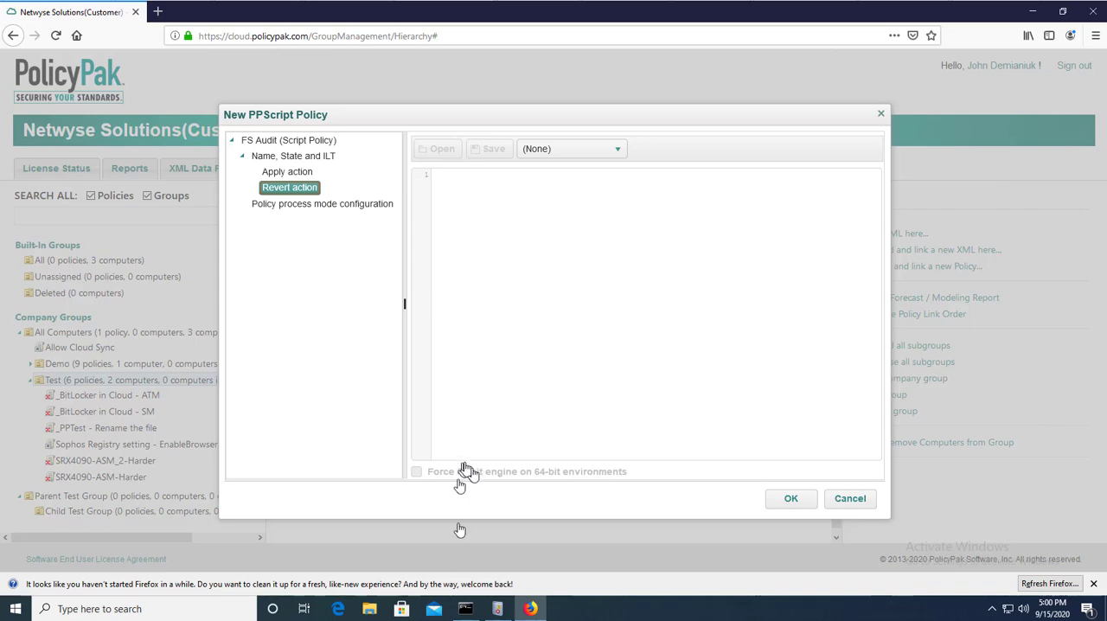
{"action": "left_click", "coordinate": [557, 156]}
{"action": "left_click", "coordinate": [560, 181]}
{"action": "right_click", "coordinate": [572, 246]}
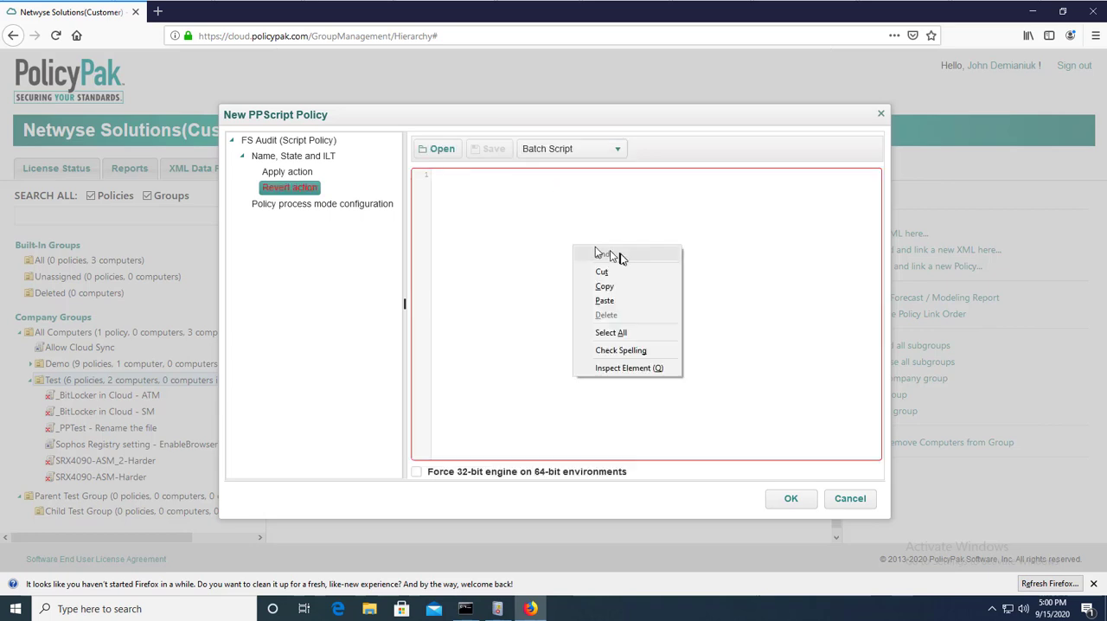
{"action": "left_click", "coordinate": [605, 300]}
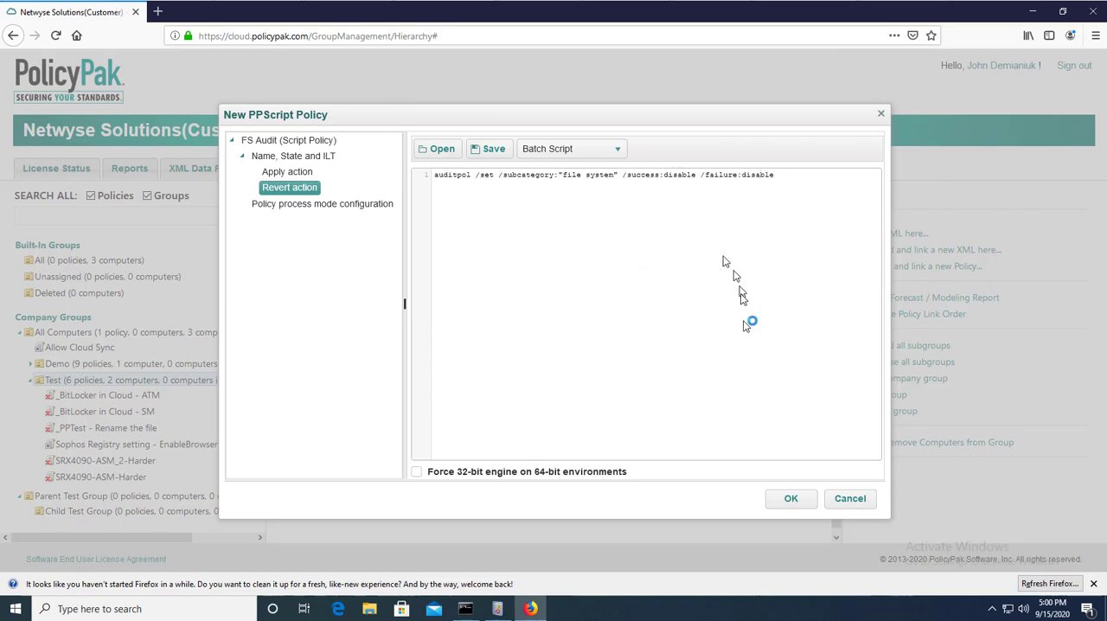
Set the FS Audit policy's process mode to Once and save the script policy.
{"action": "left_click", "coordinate": [341, 206]}
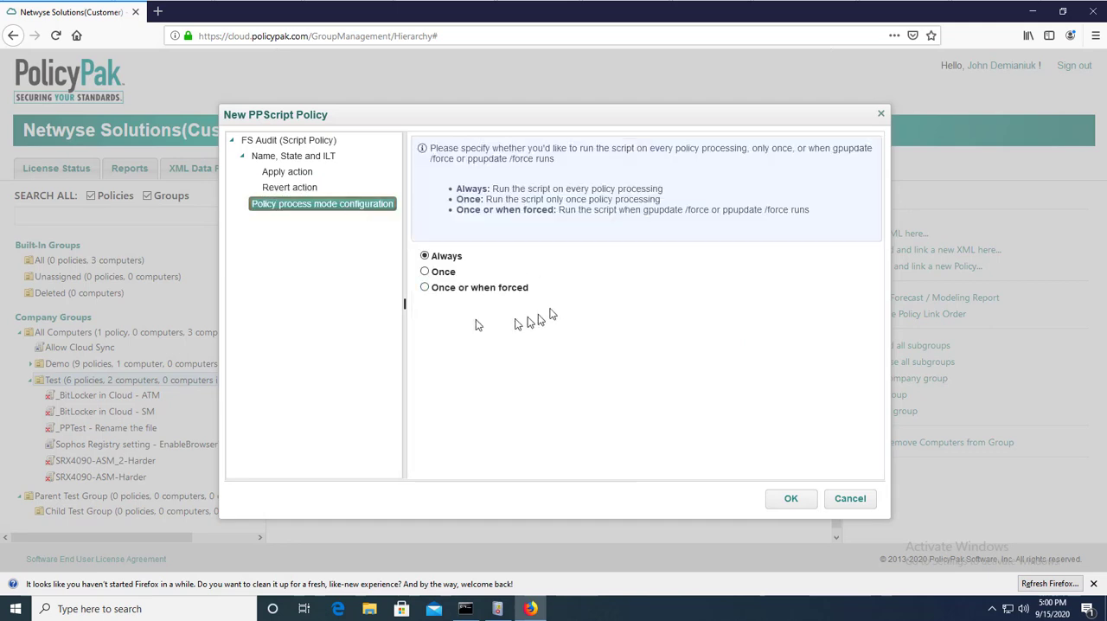
{"action": "left_click", "coordinate": [424, 273]}
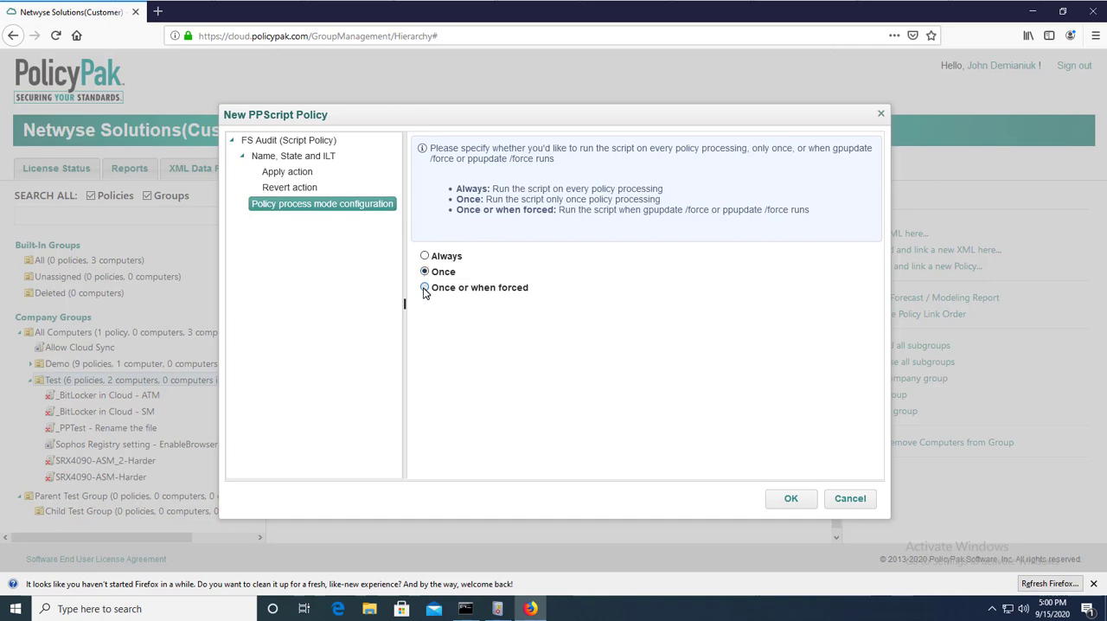
{"action": "left_click", "coordinate": [425, 272]}
{"action": "left_click", "coordinate": [789, 502]}
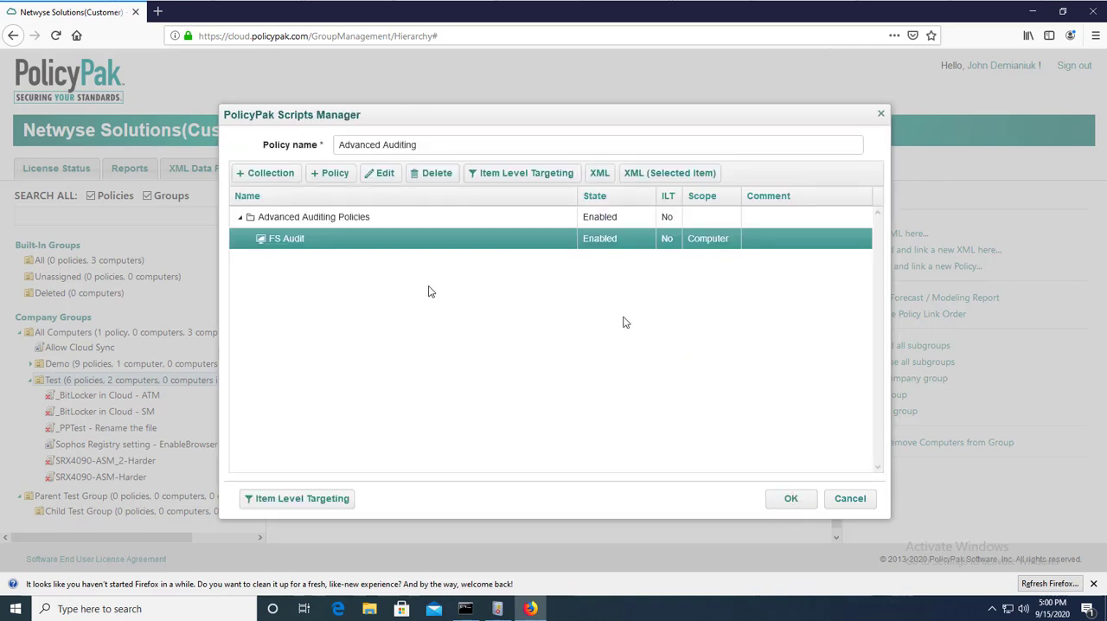
Save the Advanced Auditing policy and disable its link to the Test group.
{"action": "left_click", "coordinate": [790, 500]}
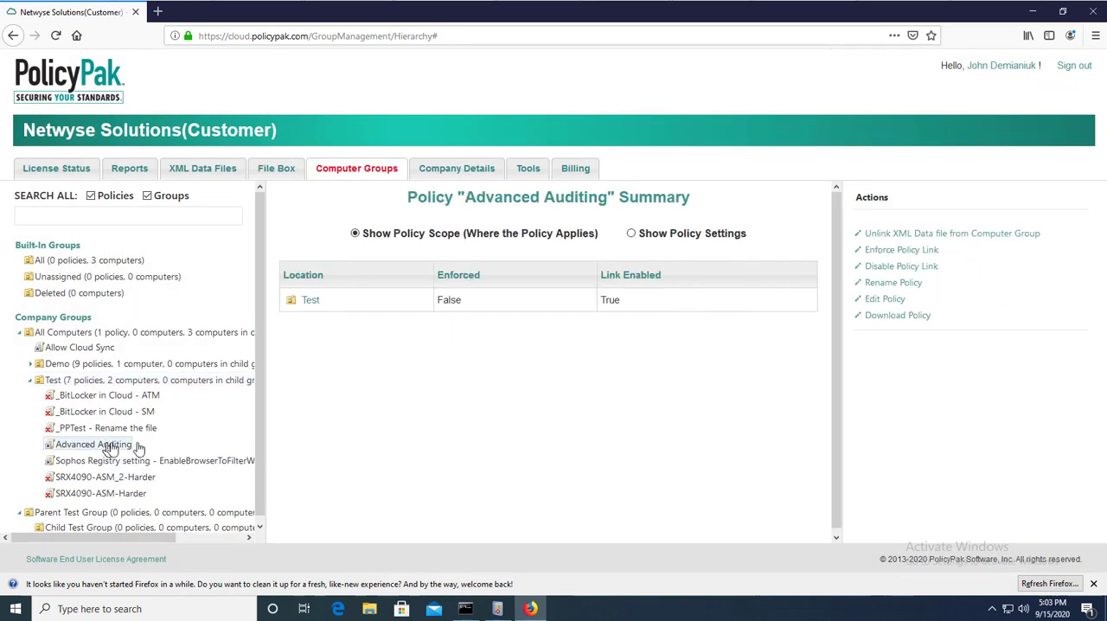
{"action": "left_click", "coordinate": [887, 269]}
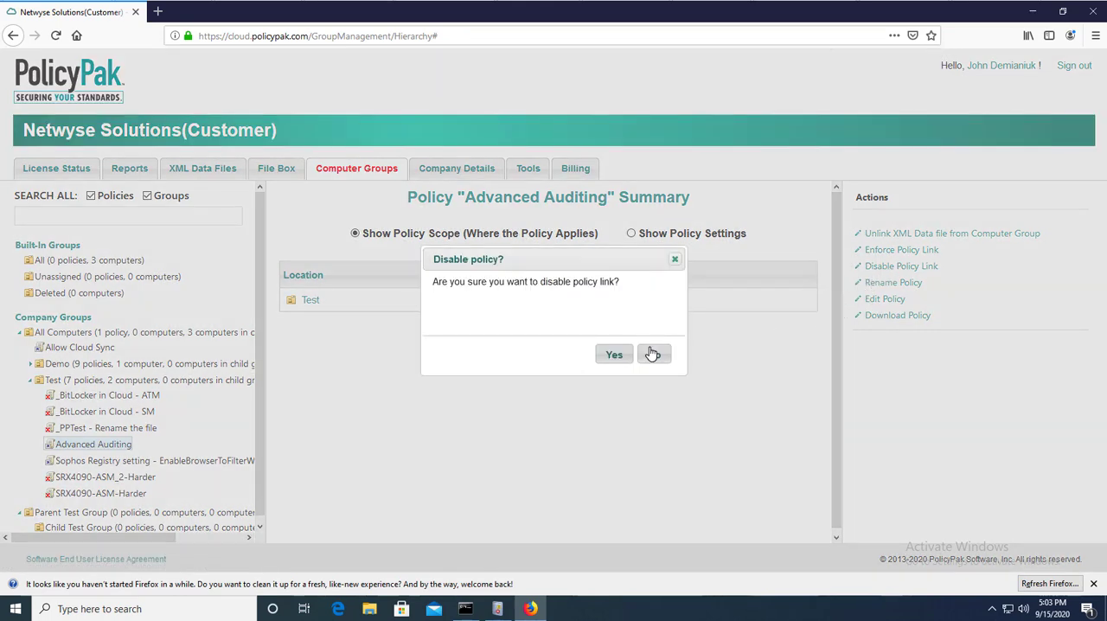
{"action": "left_click", "coordinate": [613, 355]}
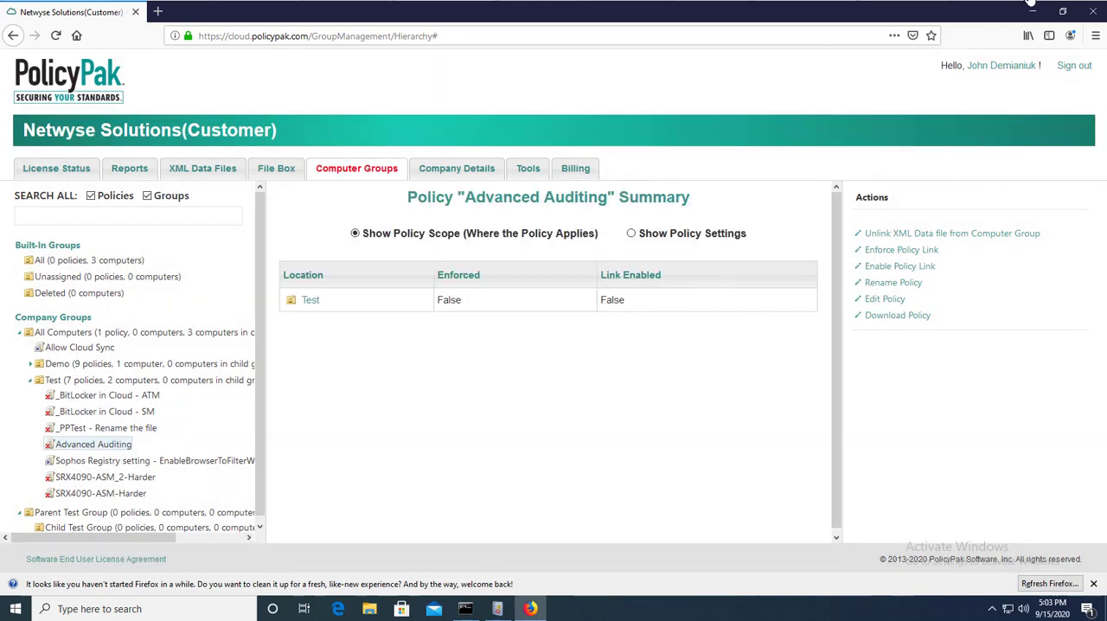
Switch to Command Prompt, run auditpol.exe /get /Category:"object access", and check the File System audit setting.
{"action": "left_click", "coordinate": [1032, 11]}
{"action": "left_click", "coordinate": [268, 234]}
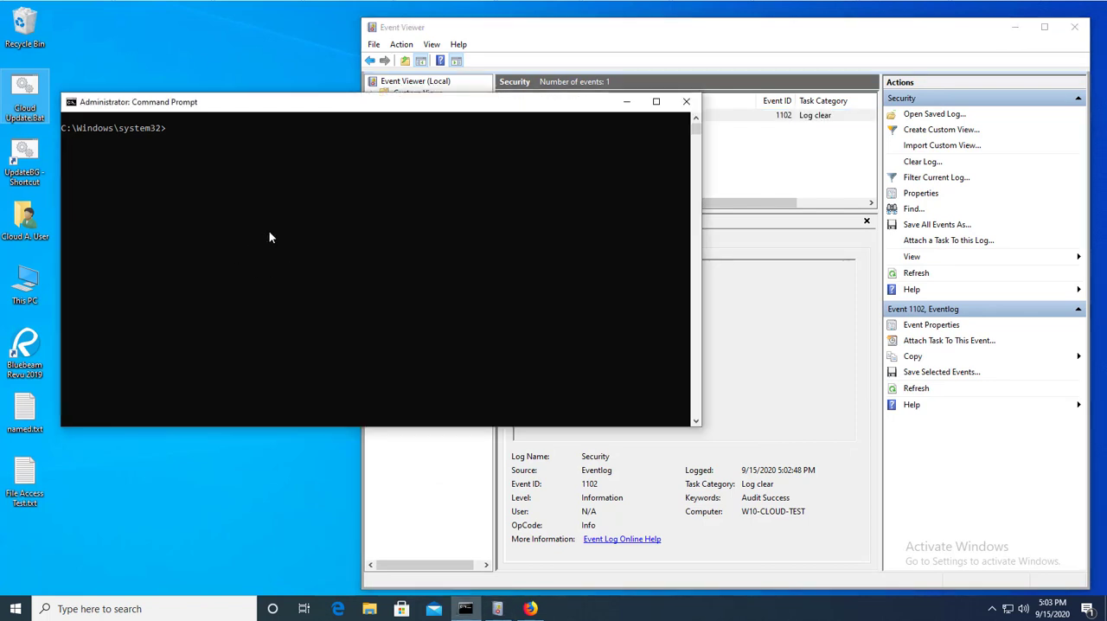
{"action": "type", "text": "auditpol.exe /get /Category:\"object access\""}
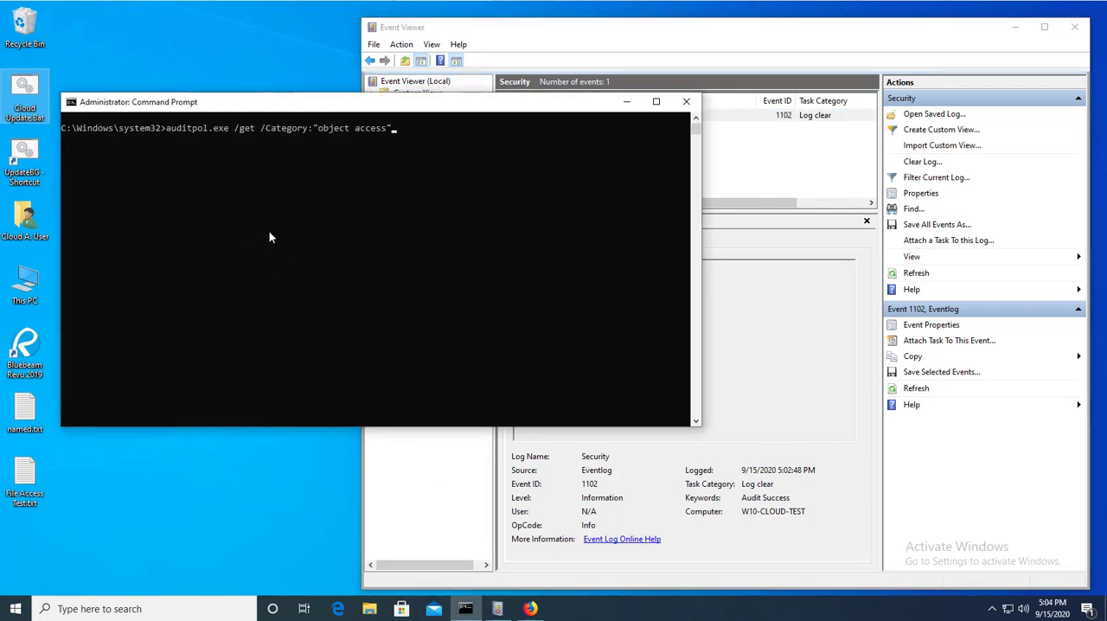
{"action": "key", "text": "Return"}
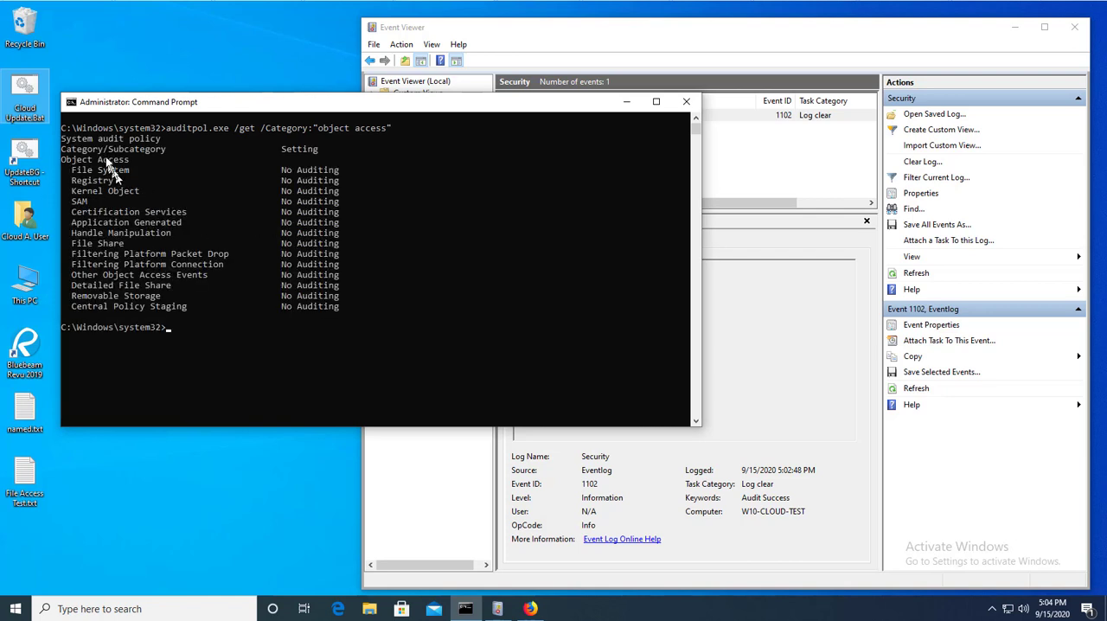
{"action": "left_click_drag", "start_coordinate": [84, 173], "coordinate": [337, 177]}
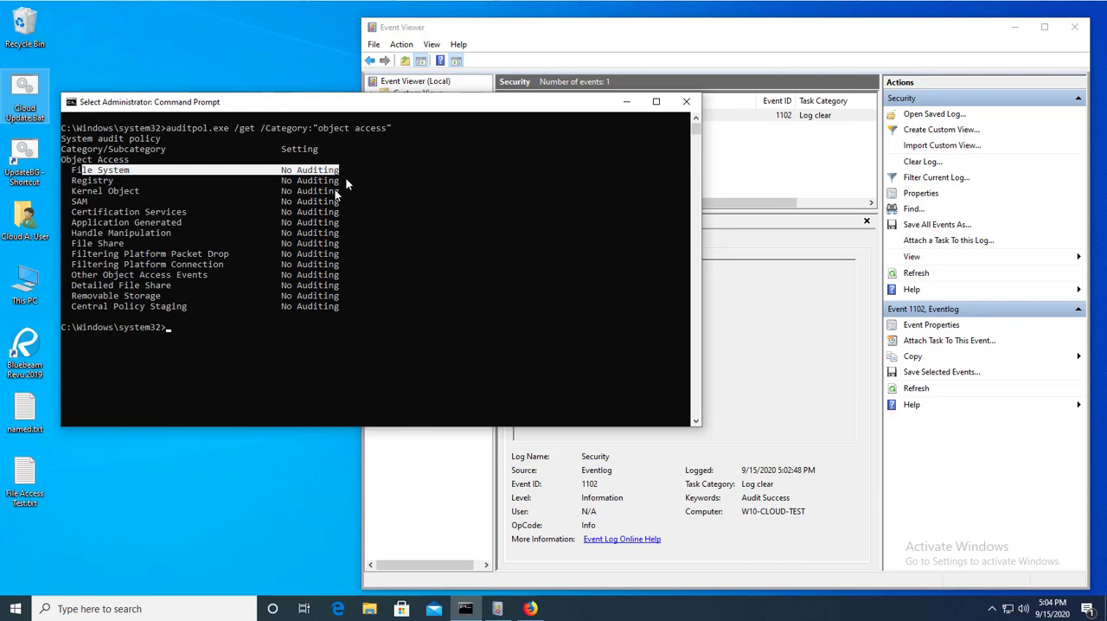
Switch to Event Viewer and refresh the Security log to check its events.
{"action": "left_click", "coordinate": [781, 179]}
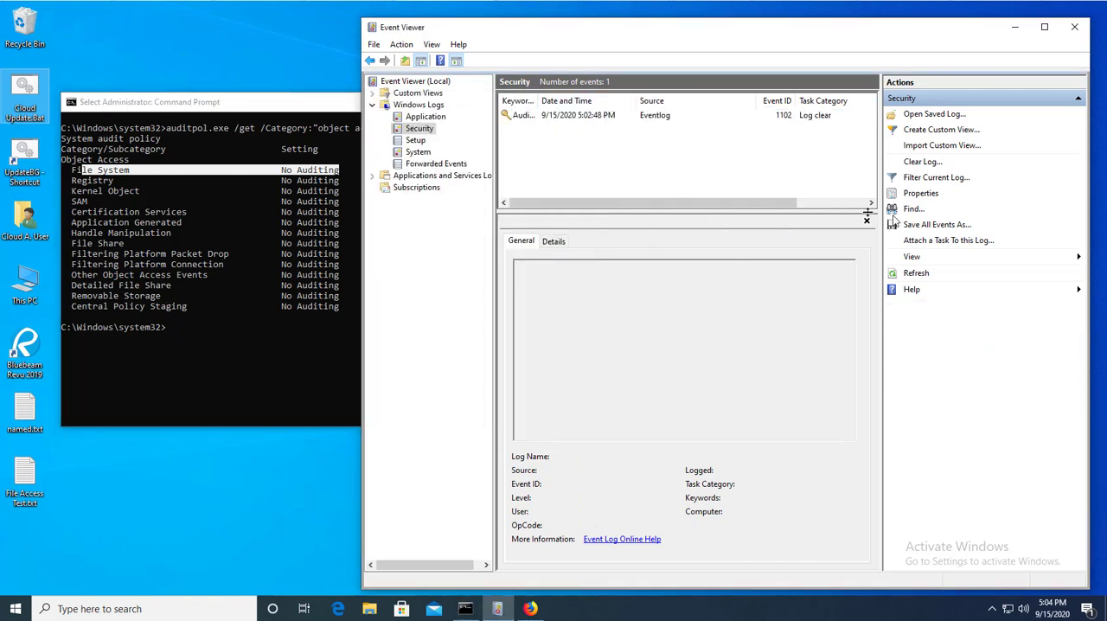
{"action": "left_click", "coordinate": [916, 272]}
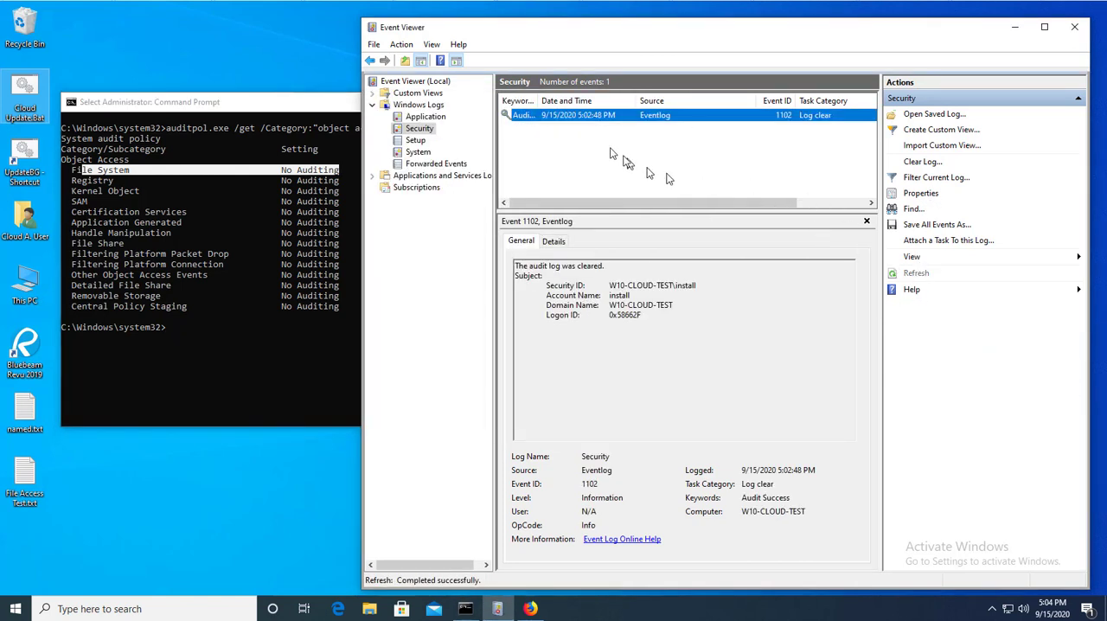
{"action": "left_click", "coordinate": [609, 153]}
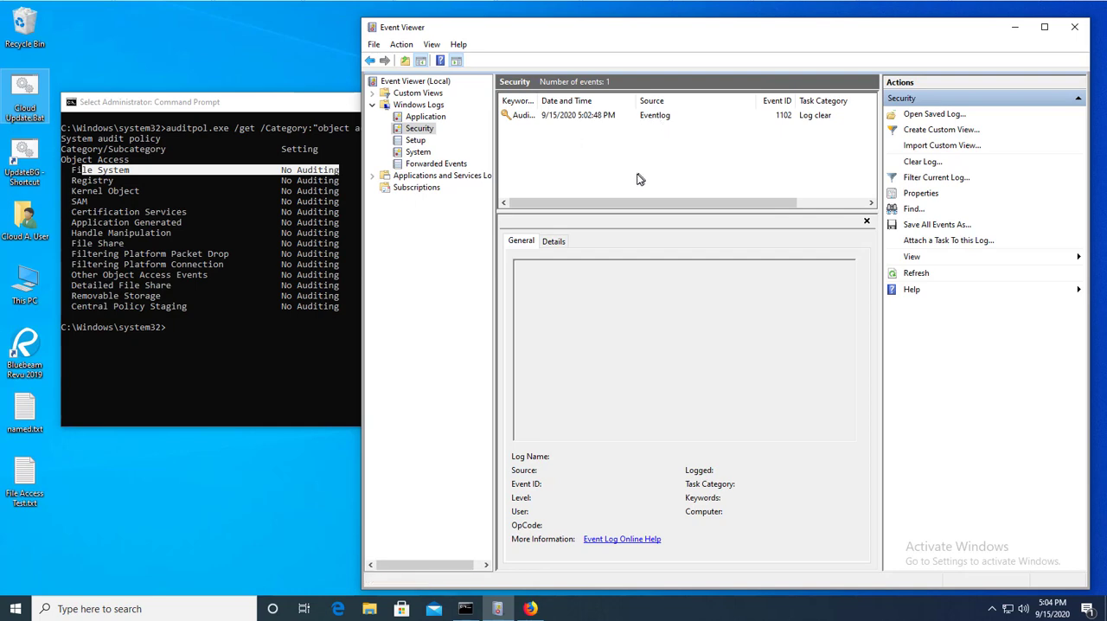
Open and close File Access Test.txt from the desktop, and refresh the Security log to check for file access events.
{"action": "double_click", "coordinate": [25, 484]}
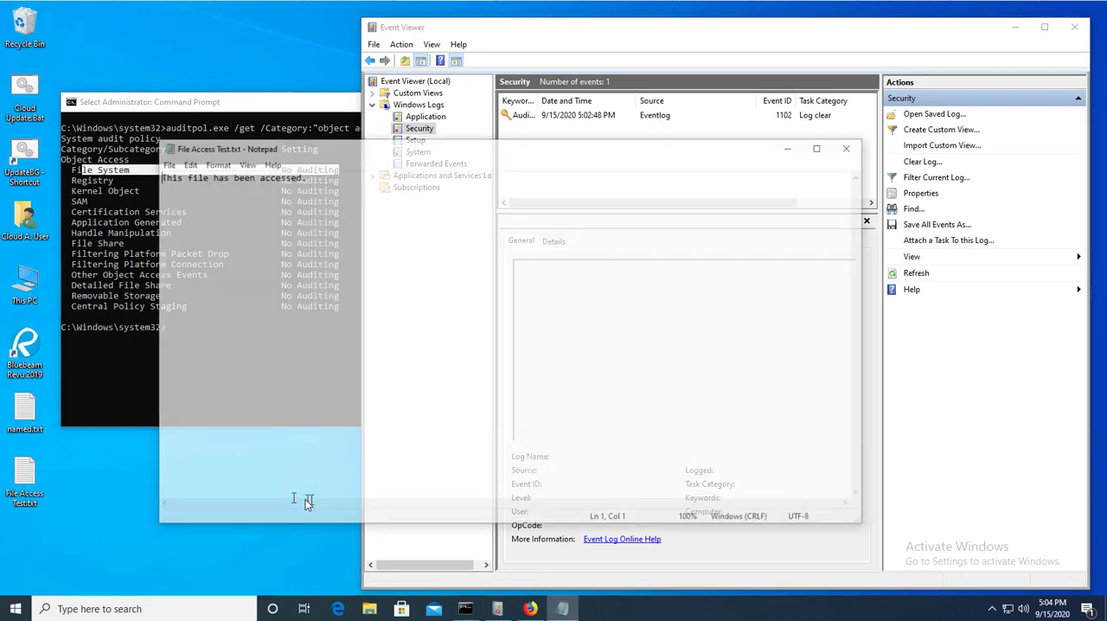
{"action": "left_click", "coordinate": [845, 148]}
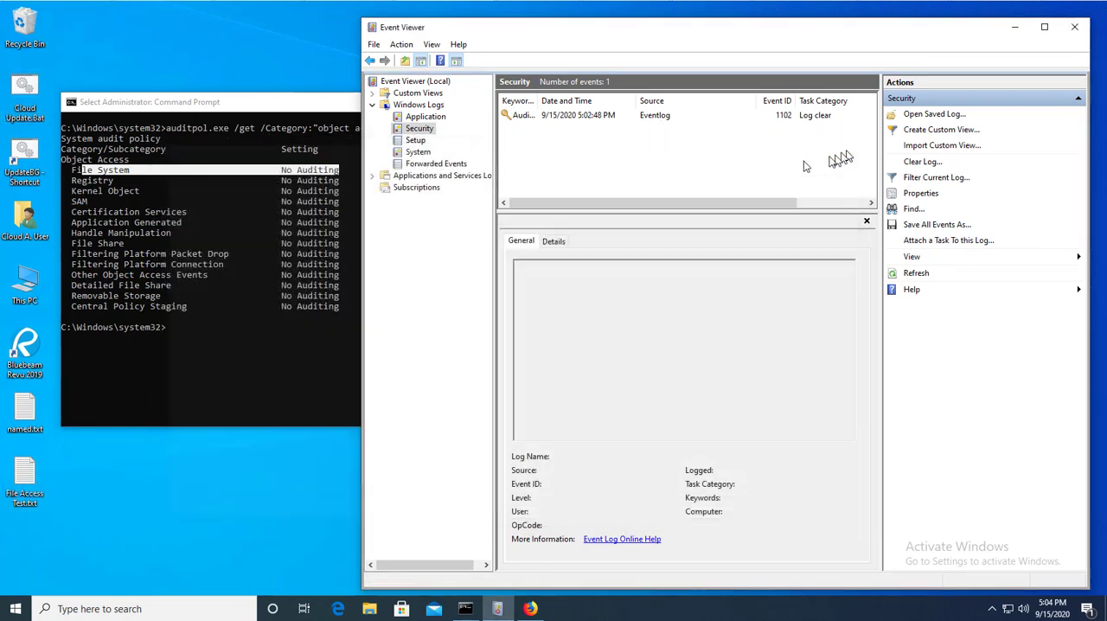
{"action": "left_click", "coordinate": [916, 272]}
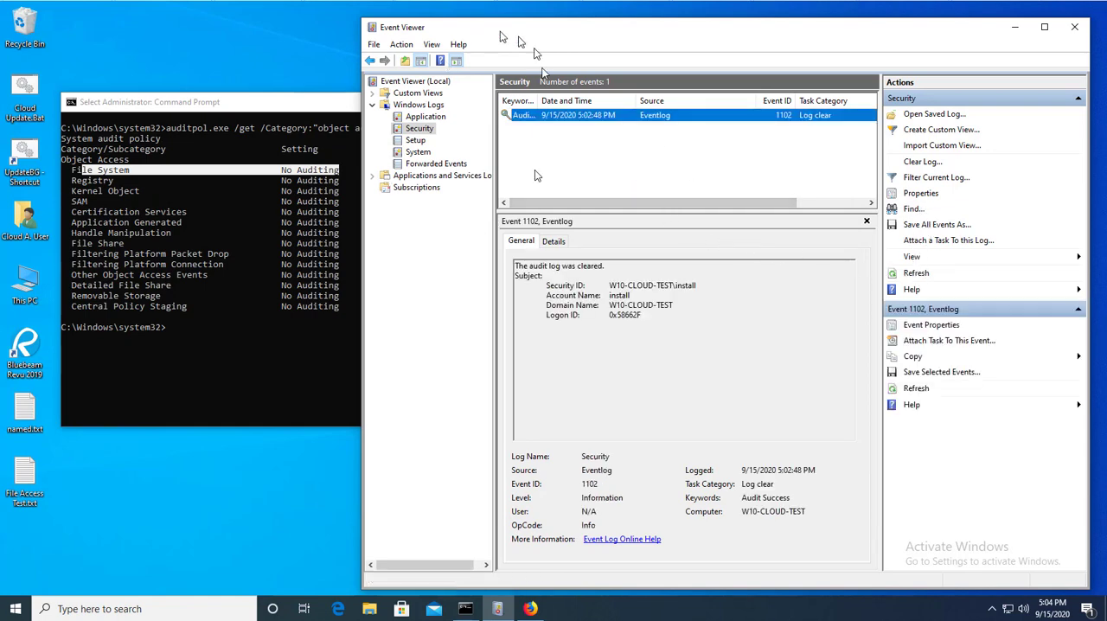
Switch to PolicyPak Cloud in Firefox and enable the Advanced Auditing policy's link to the Test group.
{"action": "left_click", "coordinate": [529, 609]}
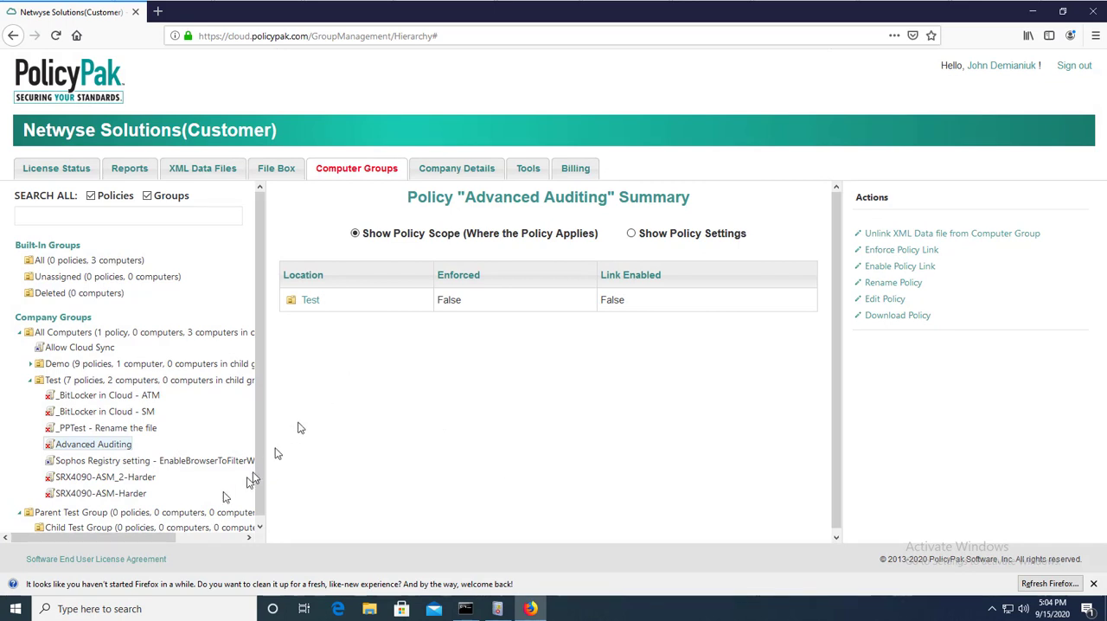
{"action": "left_click", "coordinate": [106, 452]}
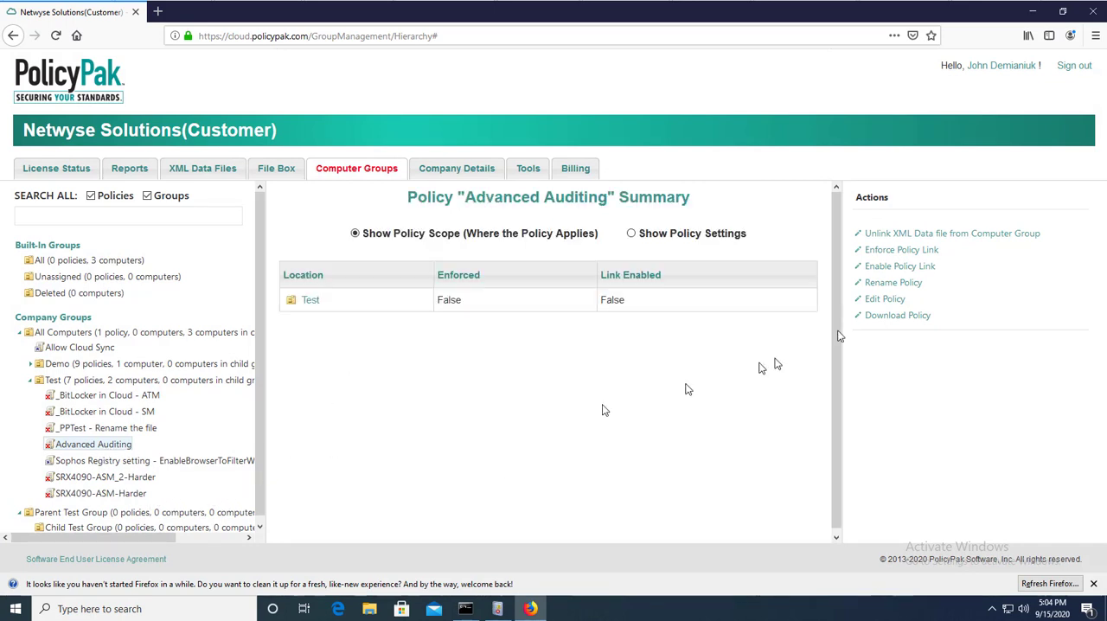
{"action": "left_click", "coordinate": [897, 266]}
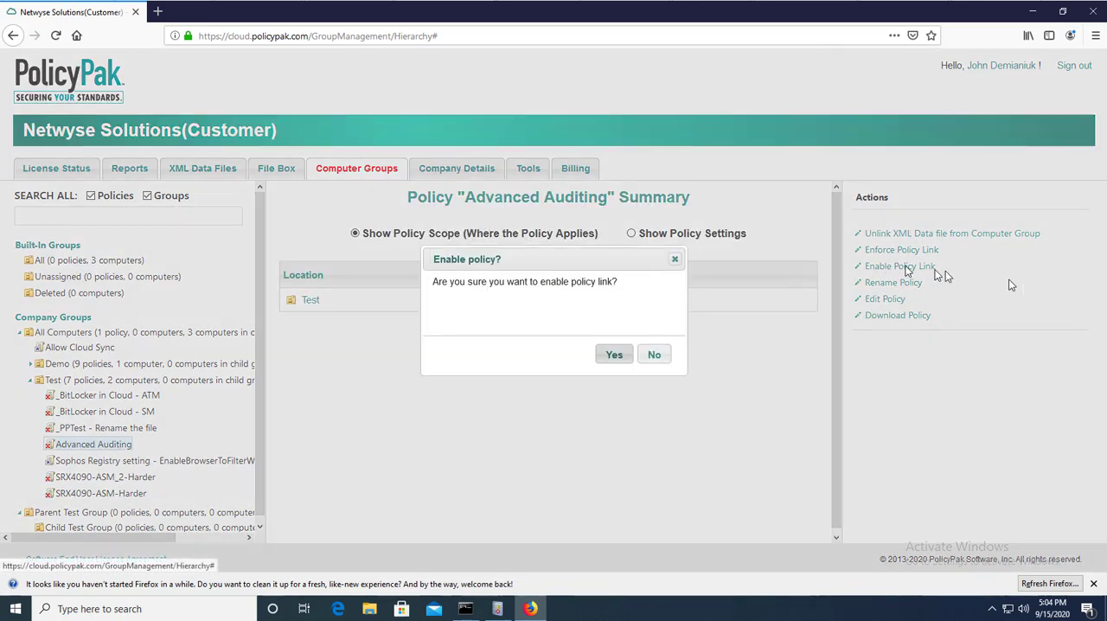
{"action": "left_click", "coordinate": [615, 362]}
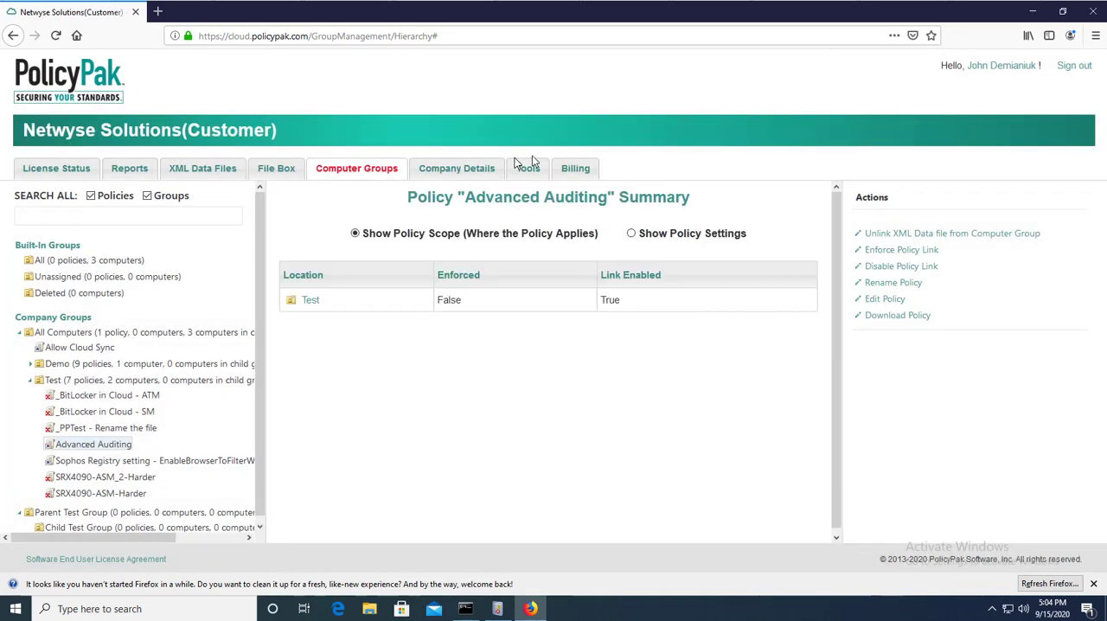
Run Cloud Update.bat from the desktop, check the linked Scripts Manager policies in its output, and dismiss the finished script.
{"action": "left_click", "coordinate": [1031, 11]}
{"action": "double_click", "coordinate": [24, 106]}
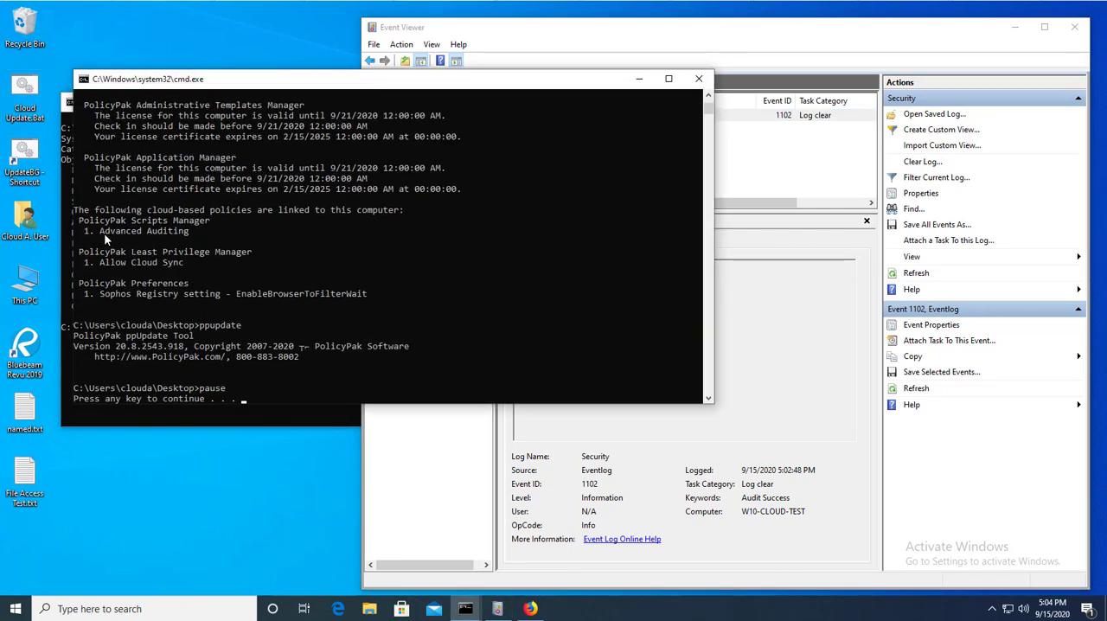
{"action": "left_click_drag", "start_coordinate": [104, 233], "coordinate": [146, 234]}
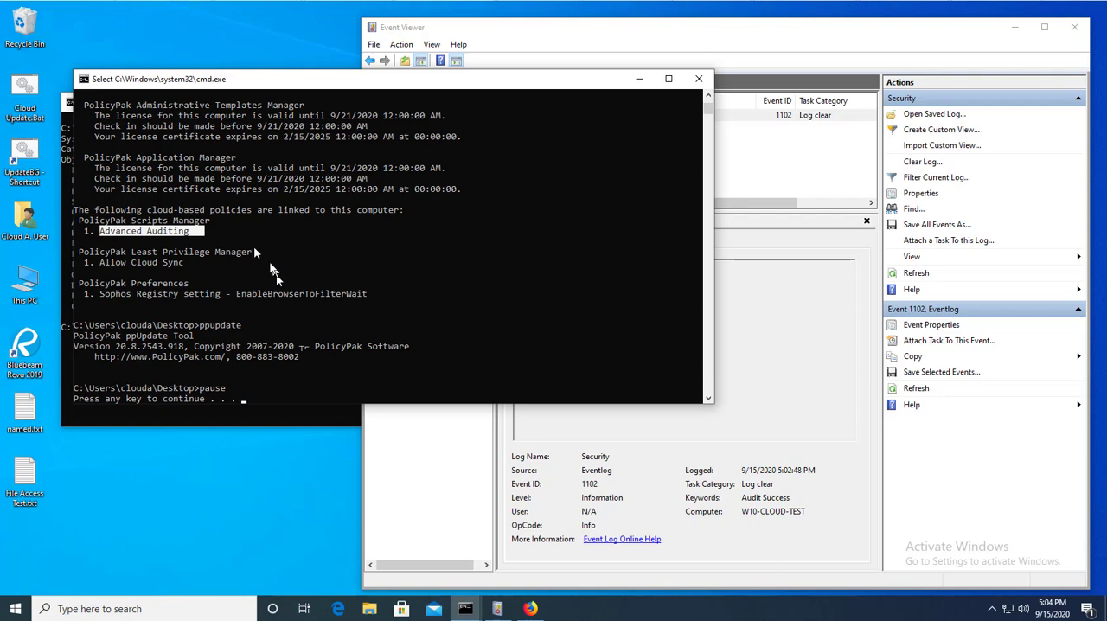
{"action": "left_click", "coordinate": [474, 269]}
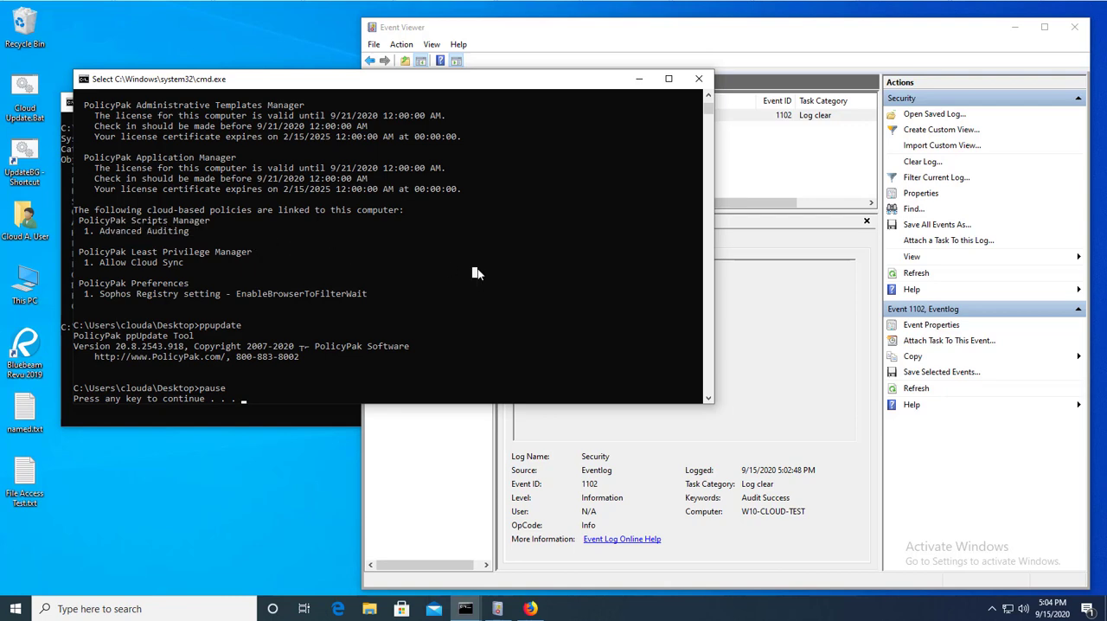
{"action": "key", "text": "Escape"}
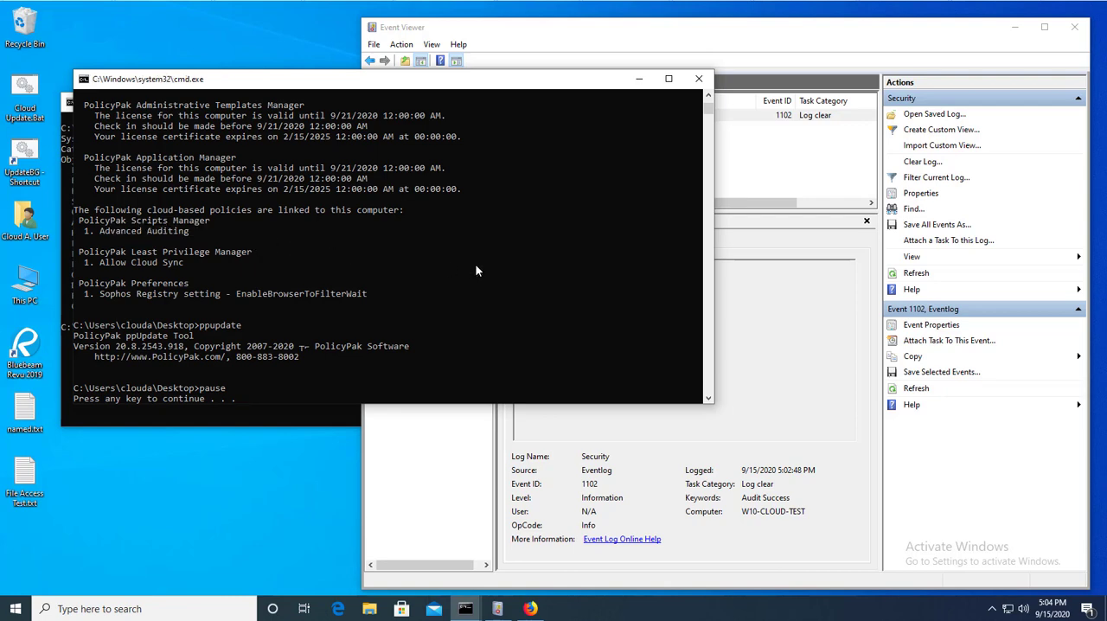
{"action": "key", "text": "Return"}
Rerun auditpol.exe /get /Category:"object access" in the administrator Command Prompt and check the File System audit setting.
{"action": "left_click", "coordinate": [281, 383]}
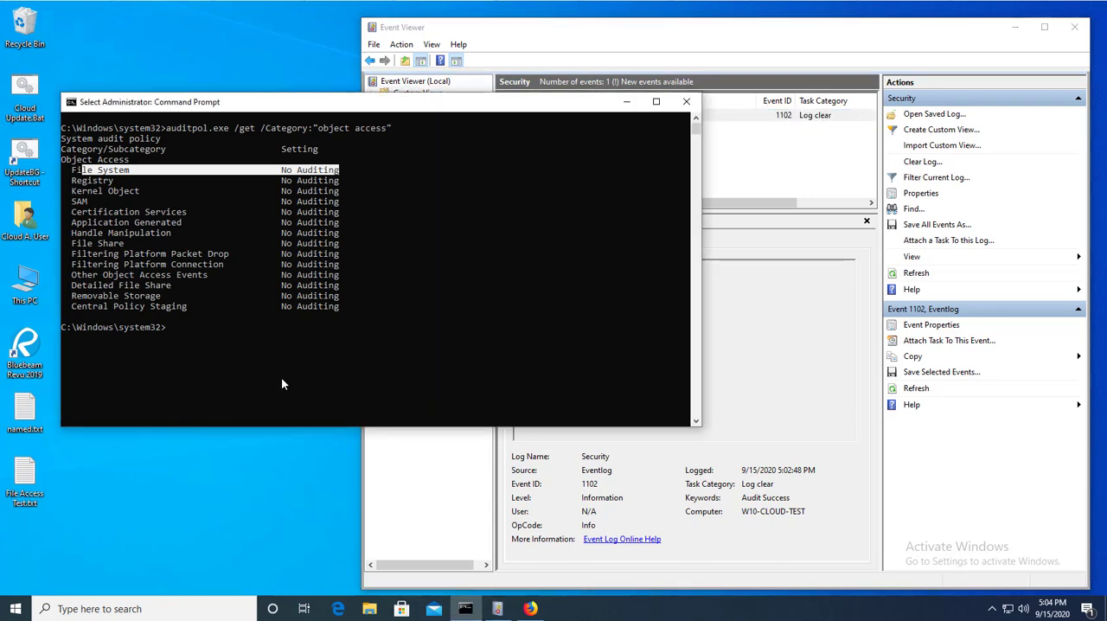
{"action": "key", "text": "Escape"}
{"action": "key", "text": "Up"}
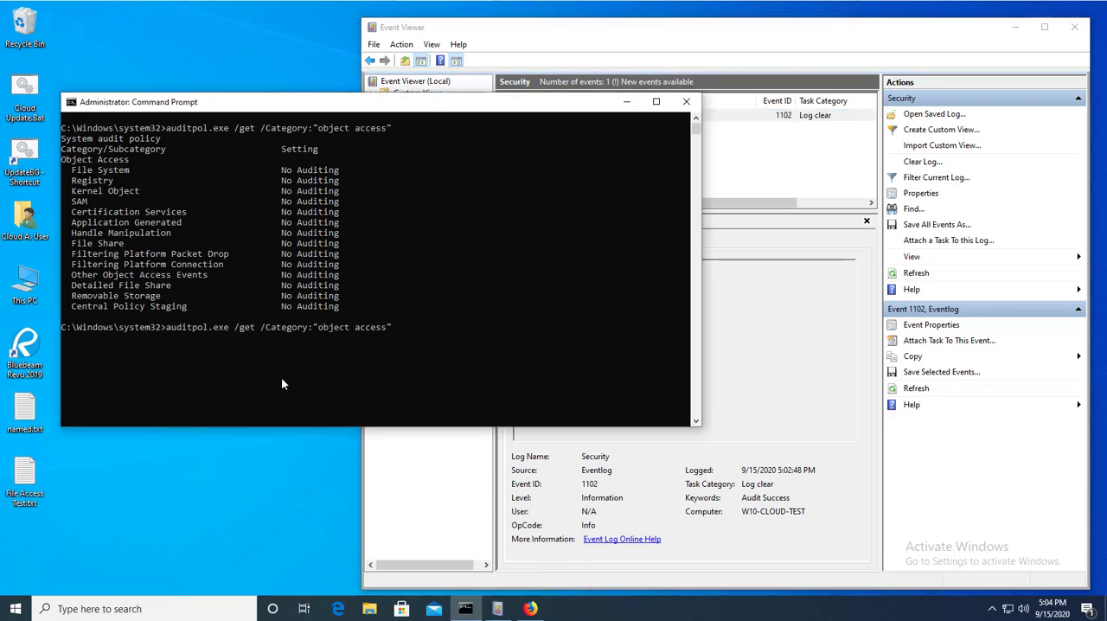
{"action": "key", "text": "Return"}
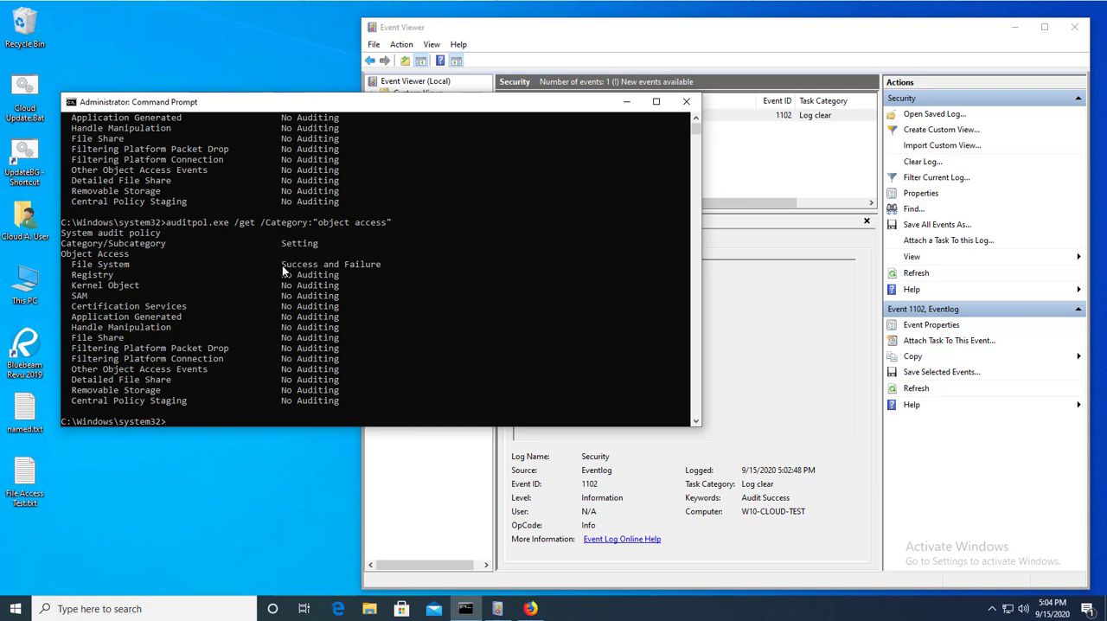
{"action": "left_click_drag", "start_coordinate": [282, 265], "coordinate": [355, 270]}
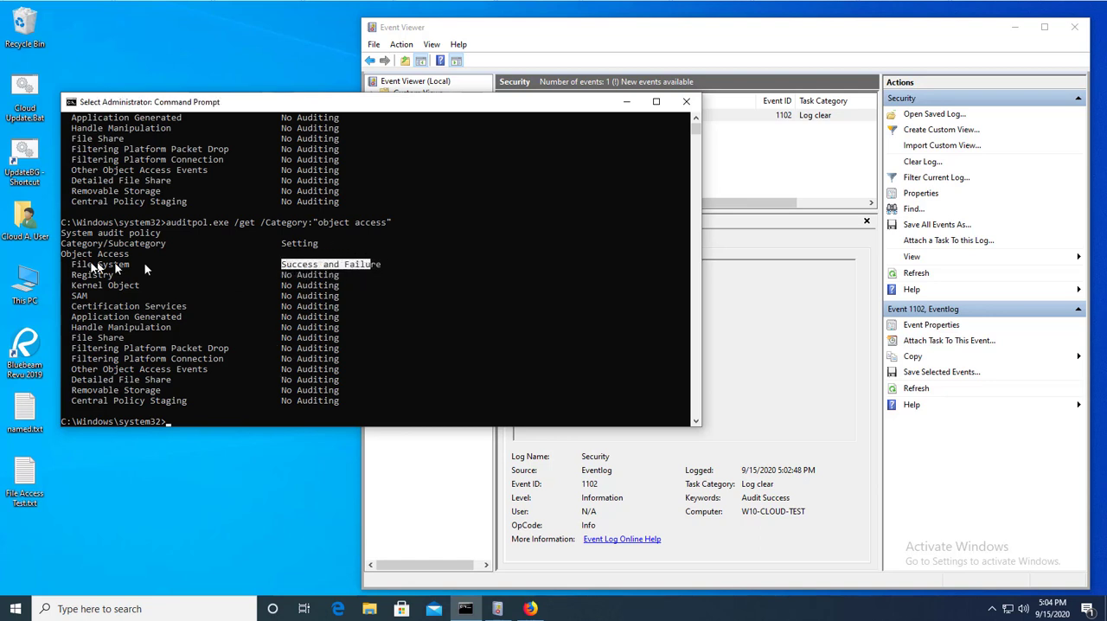
{"action": "left_click_drag", "start_coordinate": [89, 266], "coordinate": [370, 271]}
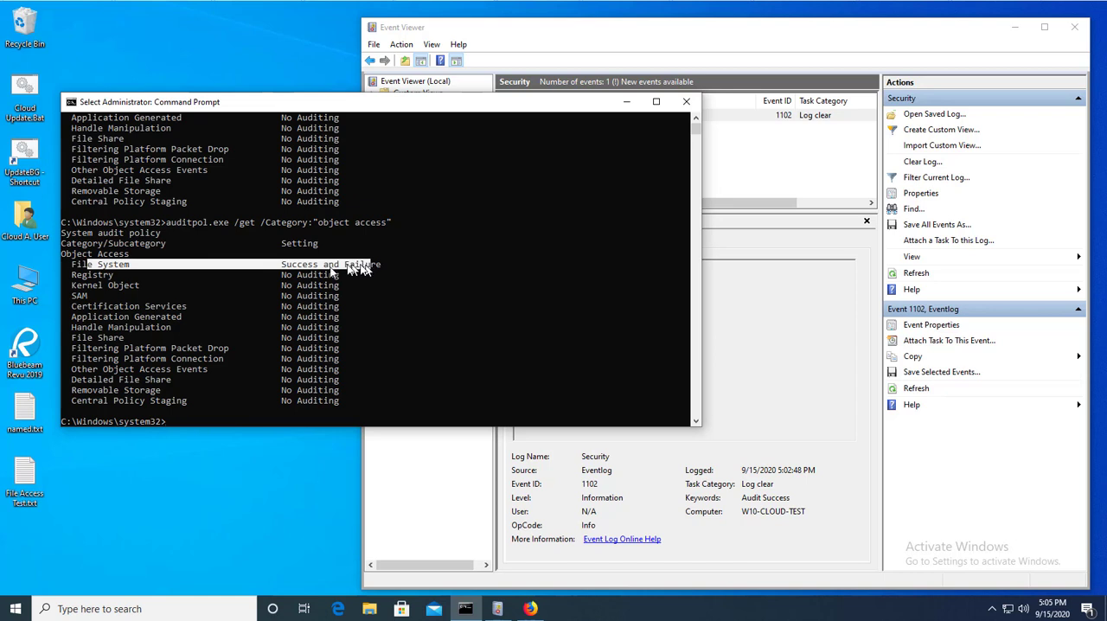
Access File Access Test.txt again, close it, and refresh the Security log in Event Viewer.
{"action": "left_click", "coordinate": [757, 175]}
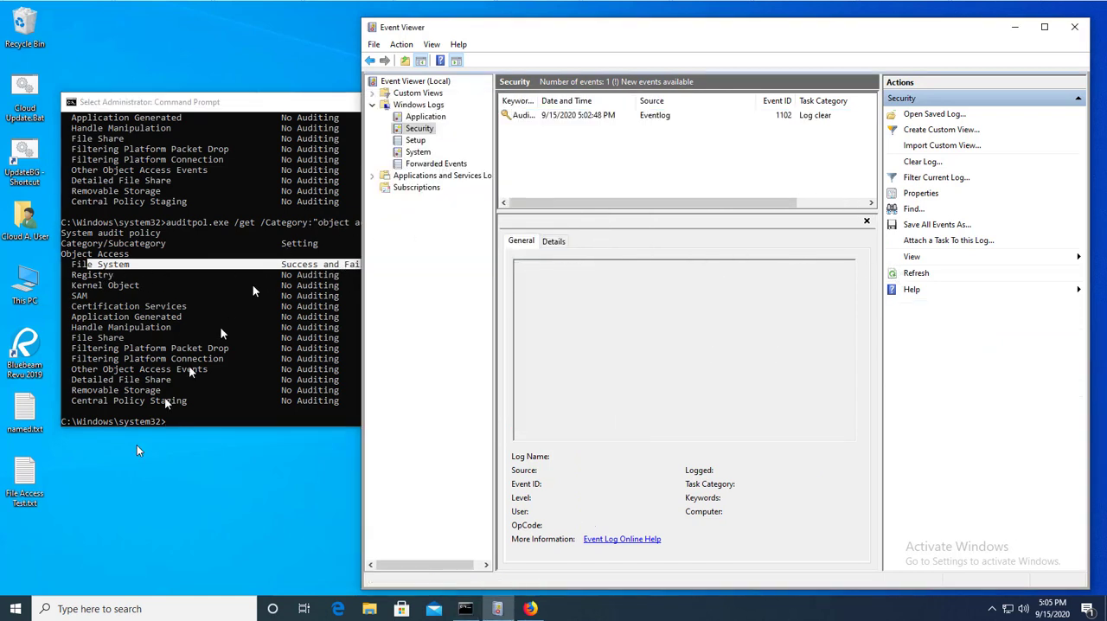
{"action": "double_click", "coordinate": [24, 473]}
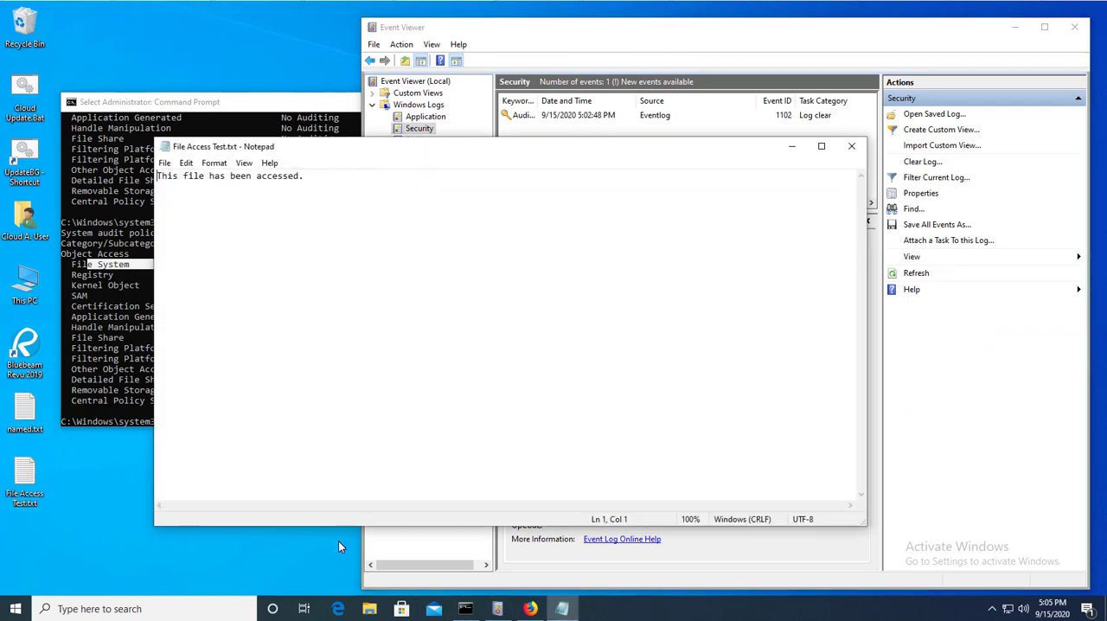
{"action": "left_click", "coordinate": [850, 146]}
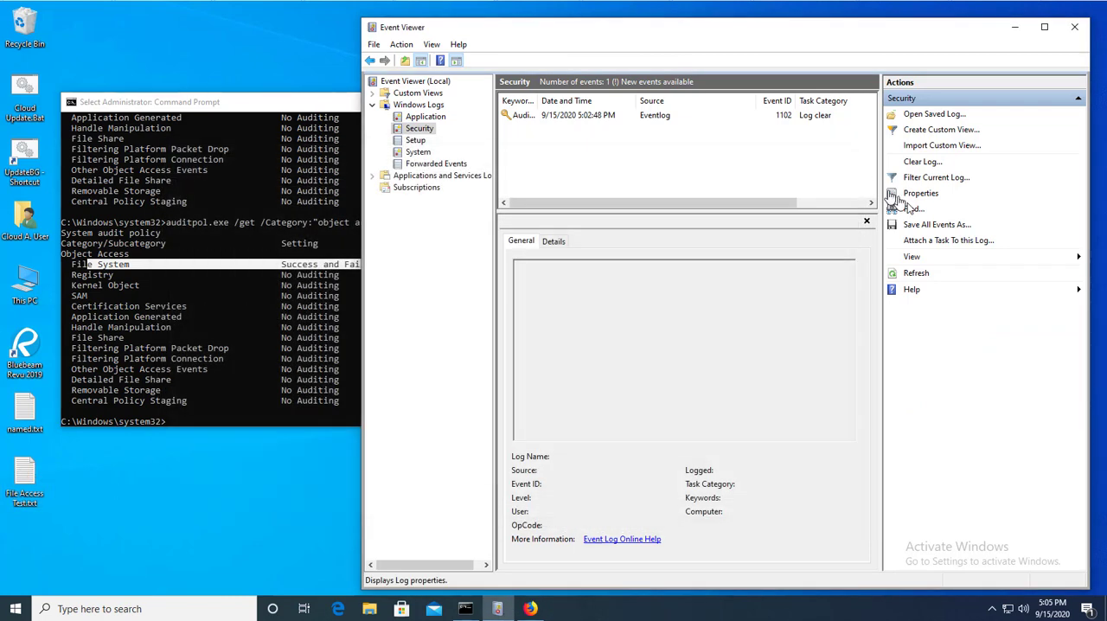
{"action": "left_click", "coordinate": [914, 275]}
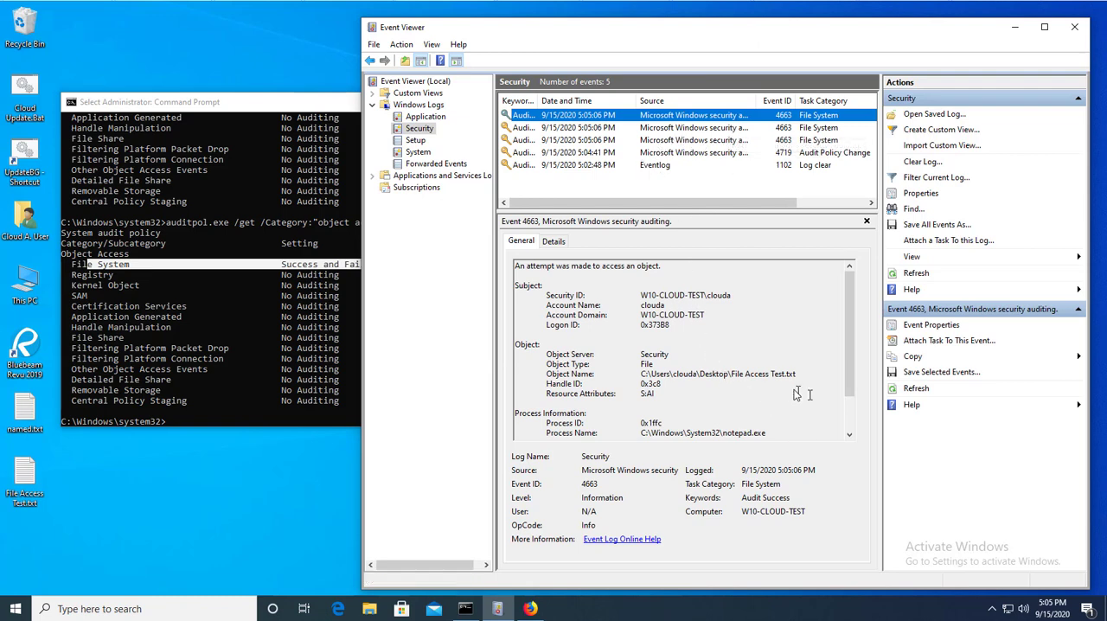
Examine the object name in the File System 4663 events and the details of the 4719 Audit Policy Change event.
{"action": "left_click_drag", "start_coordinate": [731, 374], "coordinate": [797, 374]}
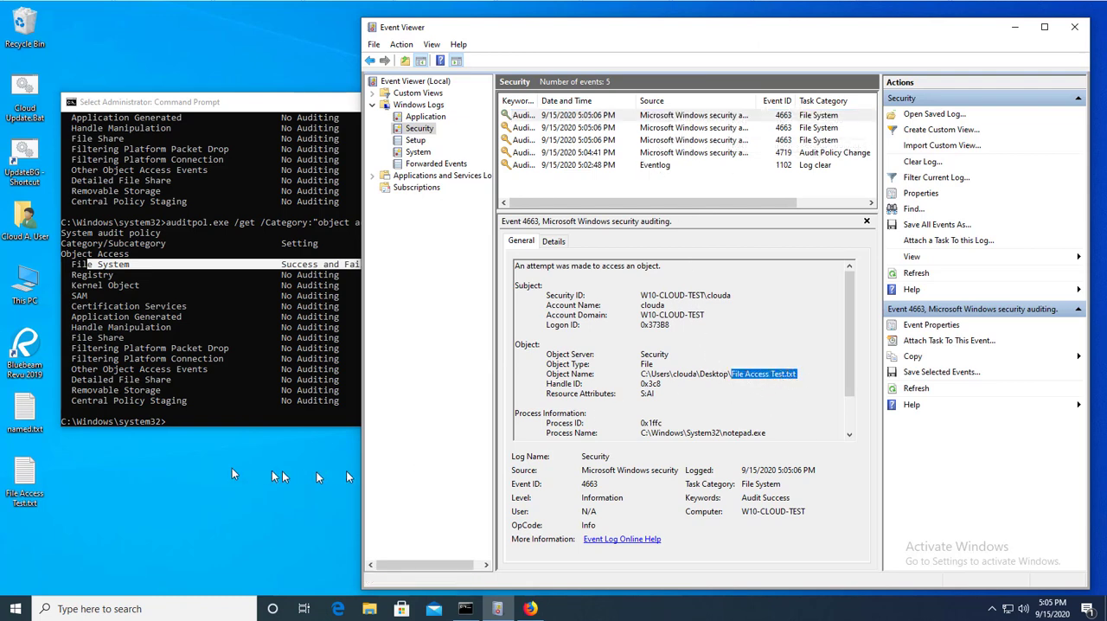
{"action": "left_click", "coordinate": [687, 130]}
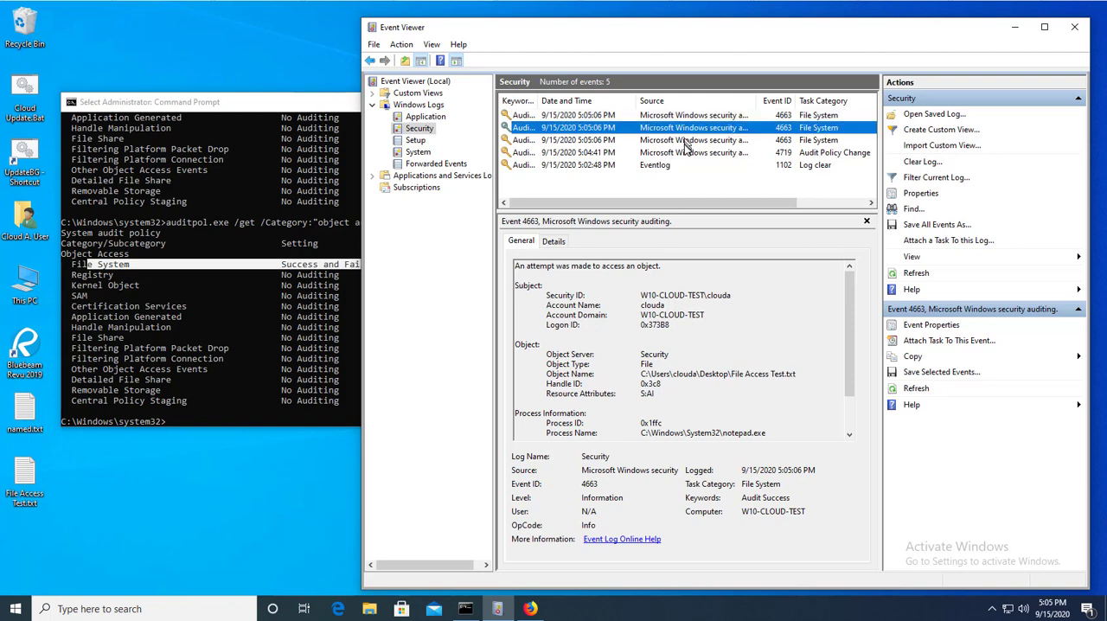
{"action": "left_click", "coordinate": [686, 140]}
{"action": "left_click", "coordinate": [683, 154]}
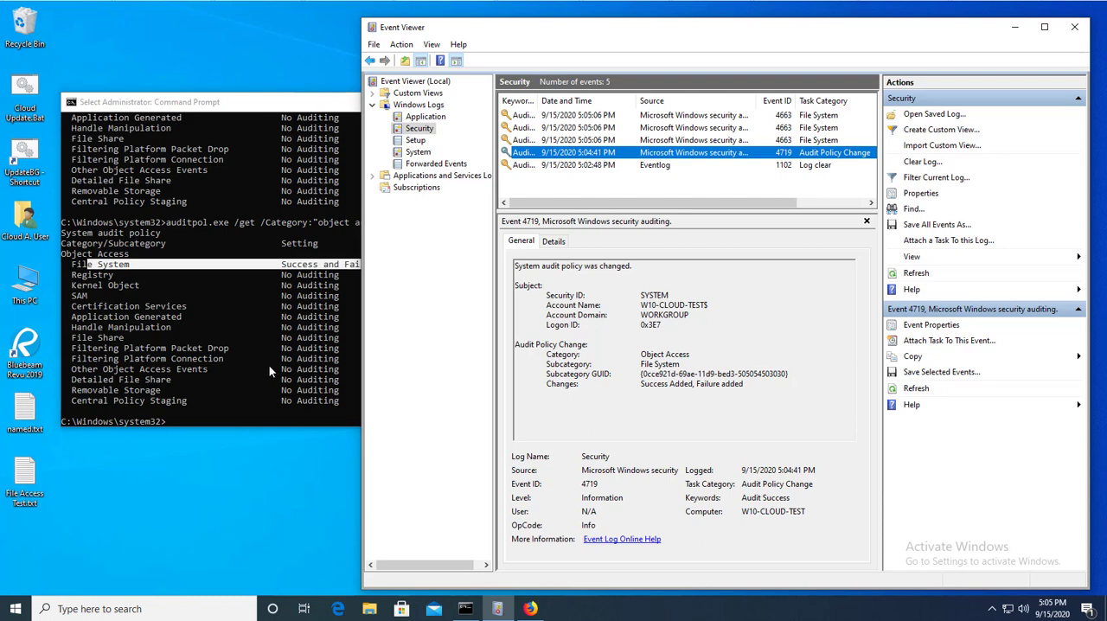
{"action": "left_click", "coordinate": [264, 389]}
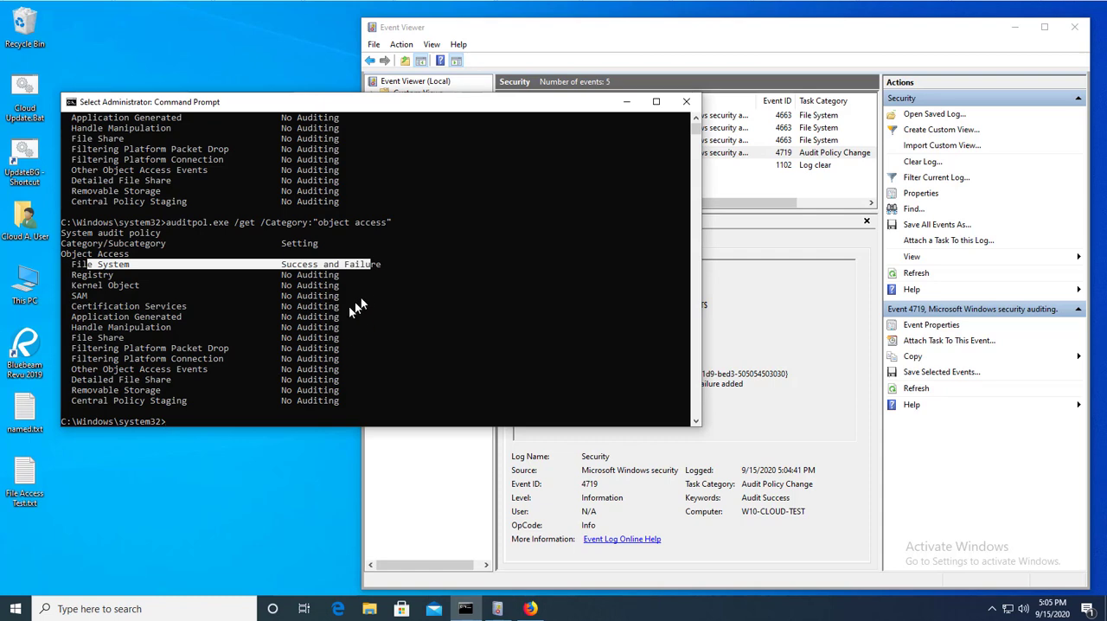
{"action": "left_click", "coordinate": [802, 371]}
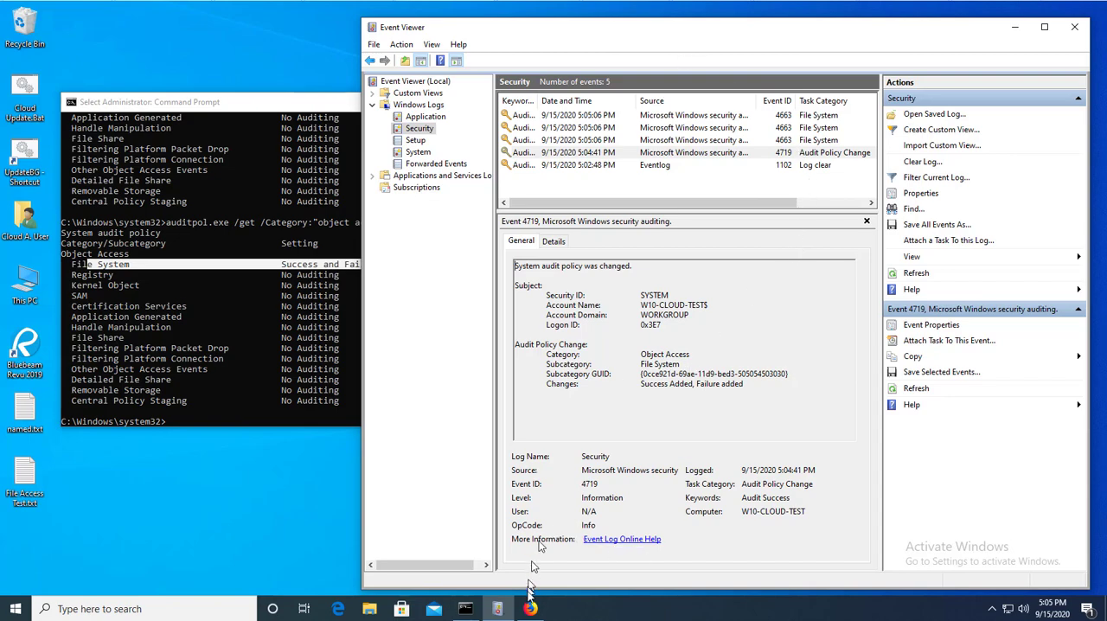
Switch to PolicyPak Cloud in Firefox and disable the Advanced Auditing policy's link to the Test group.
{"action": "left_click", "coordinate": [531, 609]}
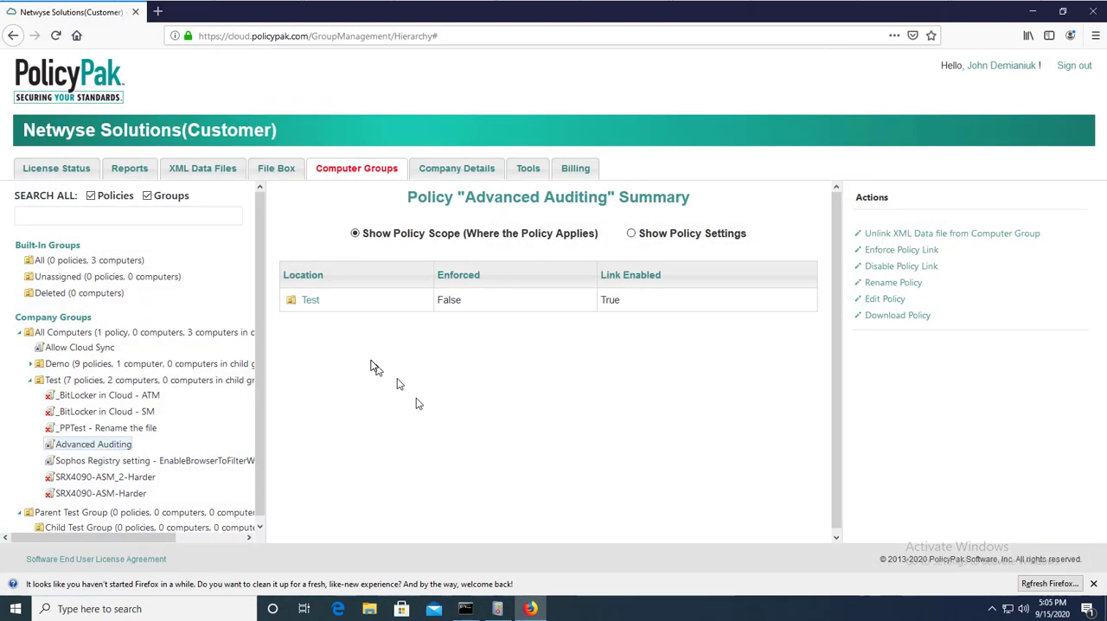
{"action": "left_click", "coordinate": [895, 265]}
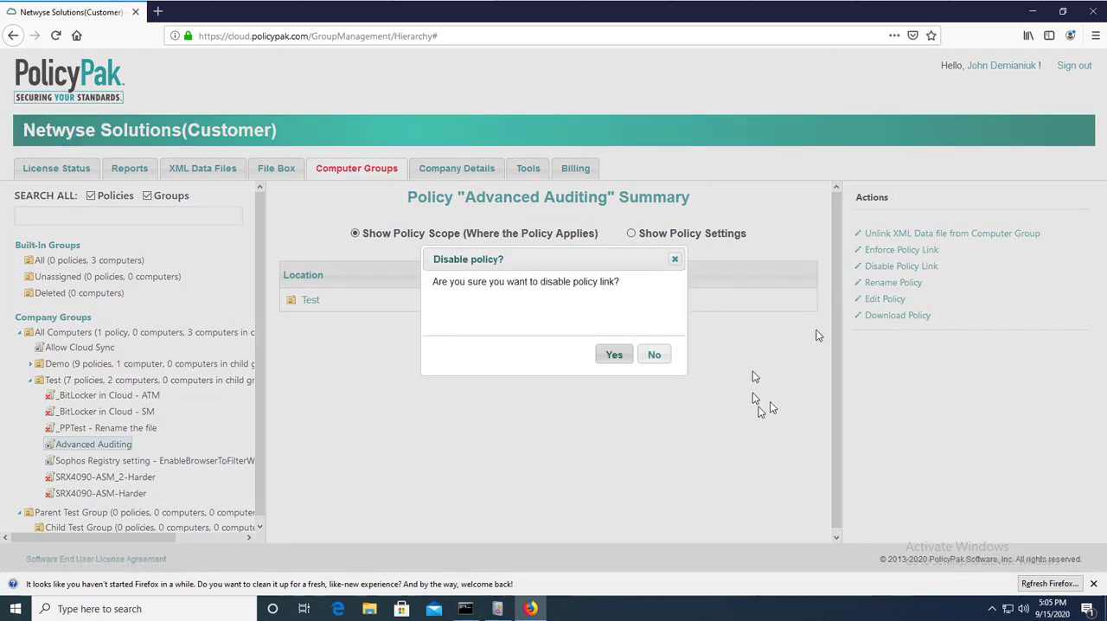
{"action": "left_click", "coordinate": [623, 356]}
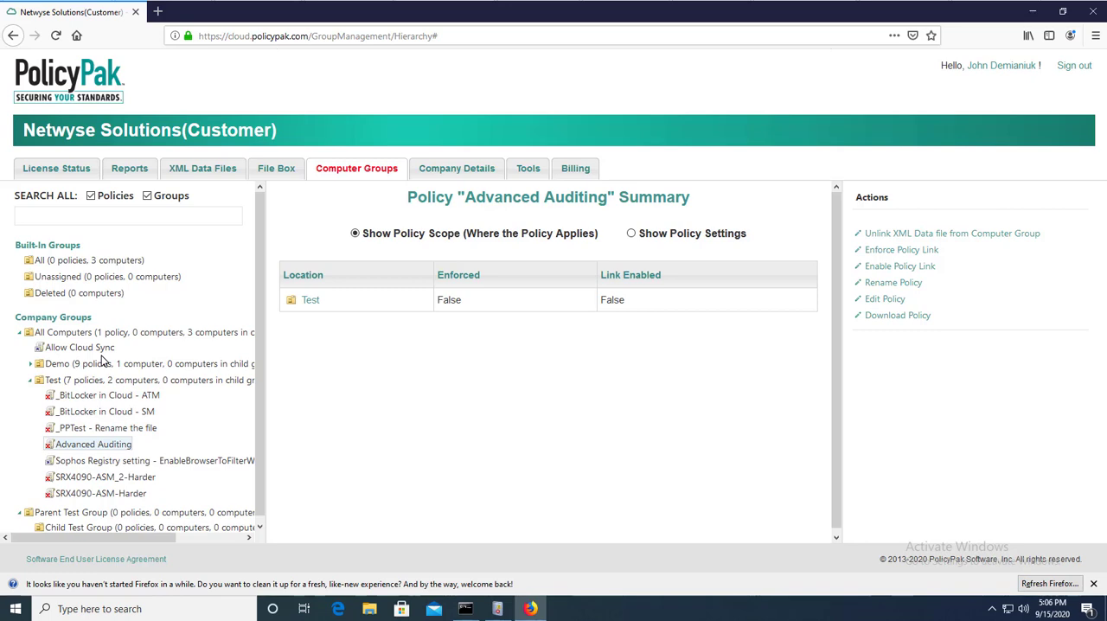
Run Cloud Update.bat again to sync the disabled policy link, and dismiss the script once it finishes.
{"action": "left_click", "coordinate": [1033, 12]}
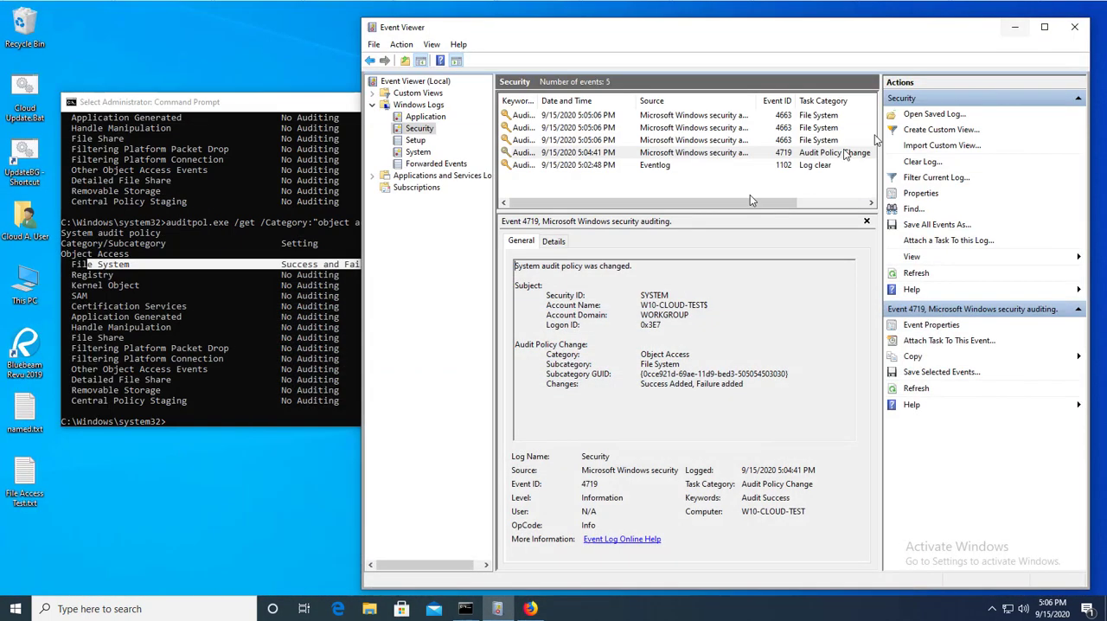
{"action": "left_click", "coordinate": [24, 83]}
{"action": "double_click", "coordinate": [24, 84]}
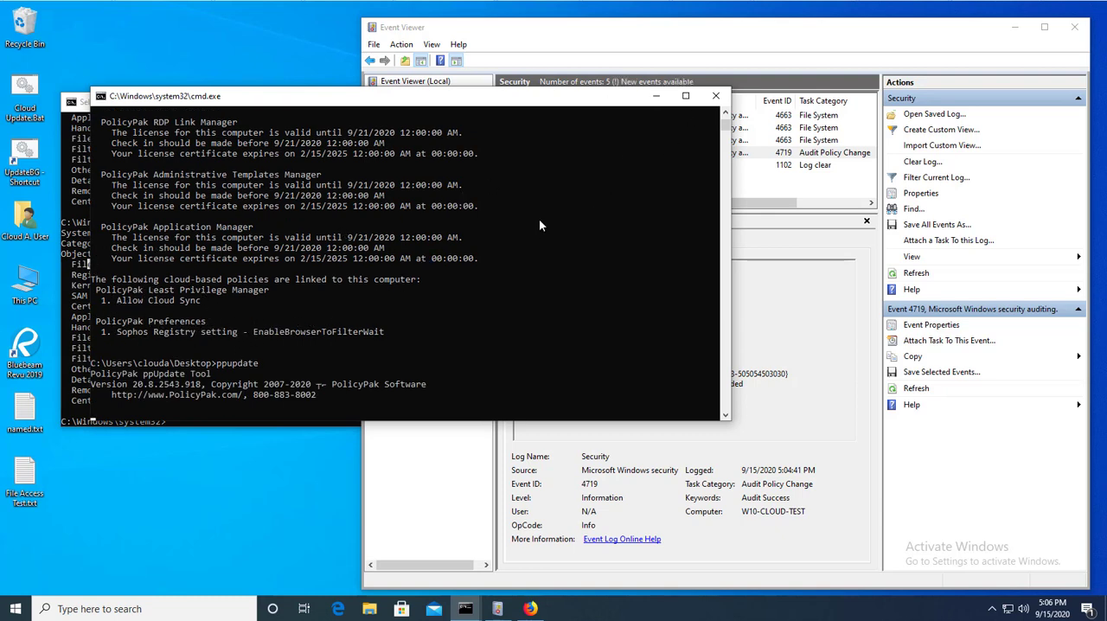
{"action": "left_click", "coordinate": [496, 229]}
{"action": "right_click", "coordinate": [496, 229]}
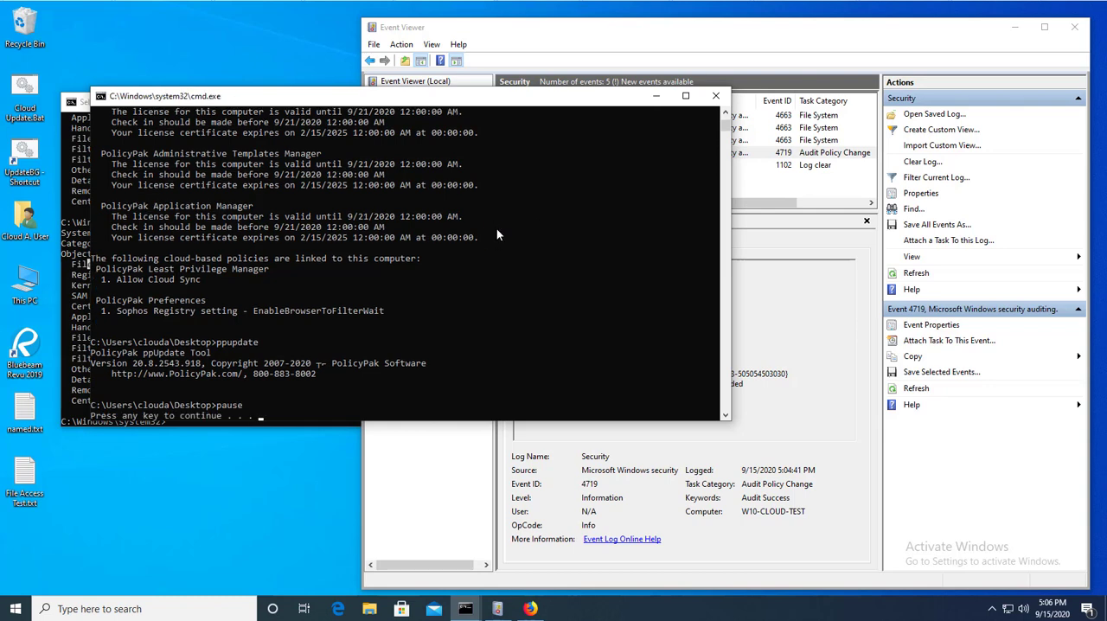
{"action": "key", "text": "Return"}
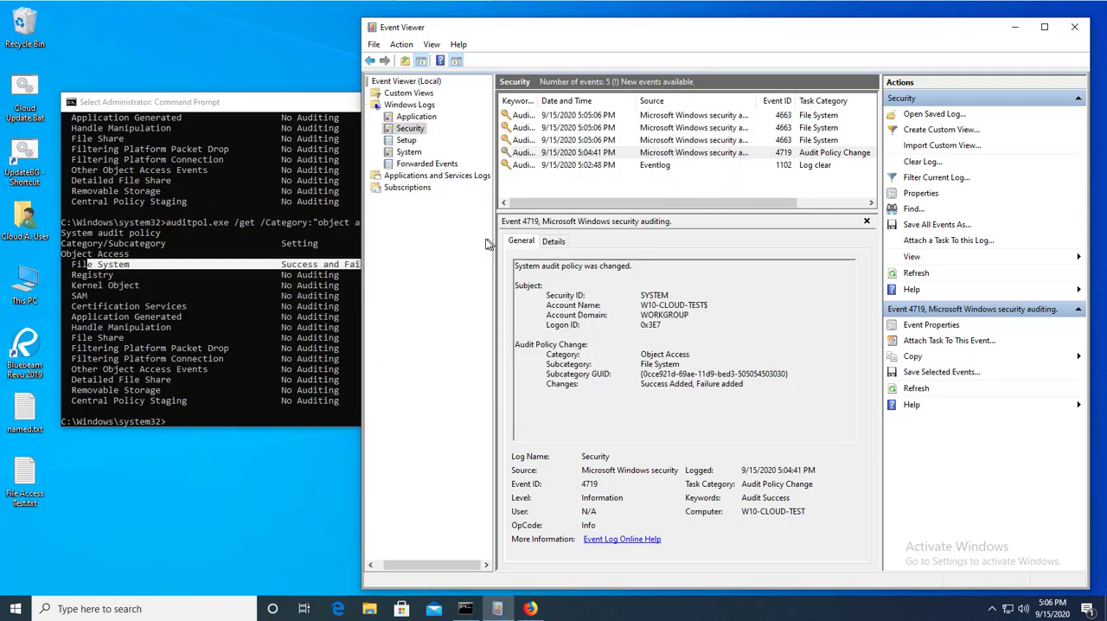
Query the object access audit category again with auditpol.exe and check the File System setting after the policy sync.
{"action": "left_click", "coordinate": [283, 227]}
{"action": "key", "text": "Up"}
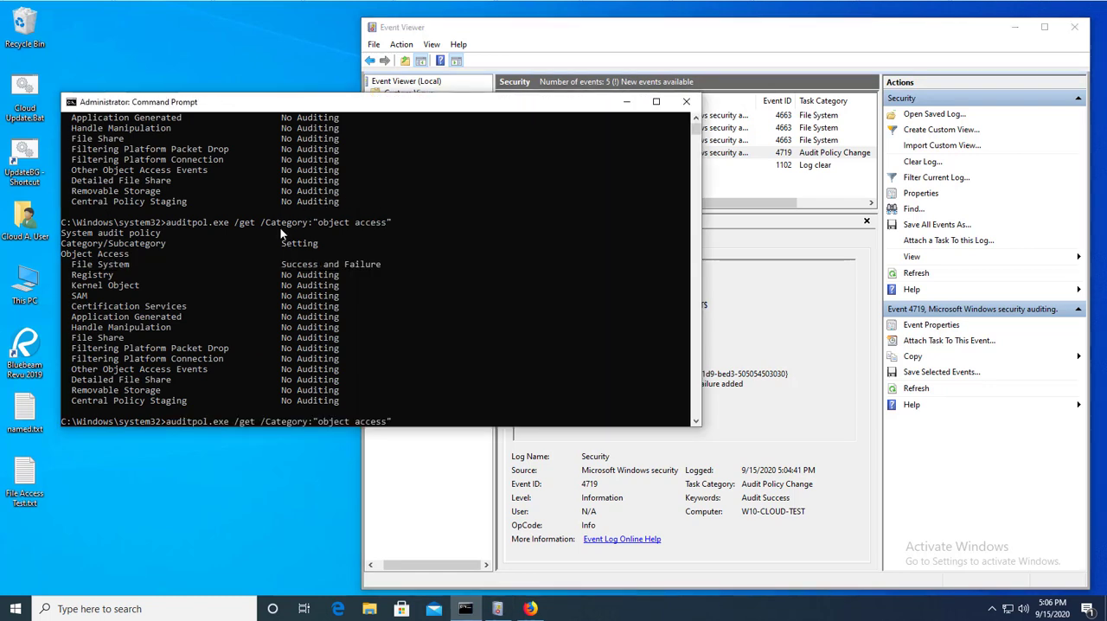
{"action": "key", "text": "Return"}
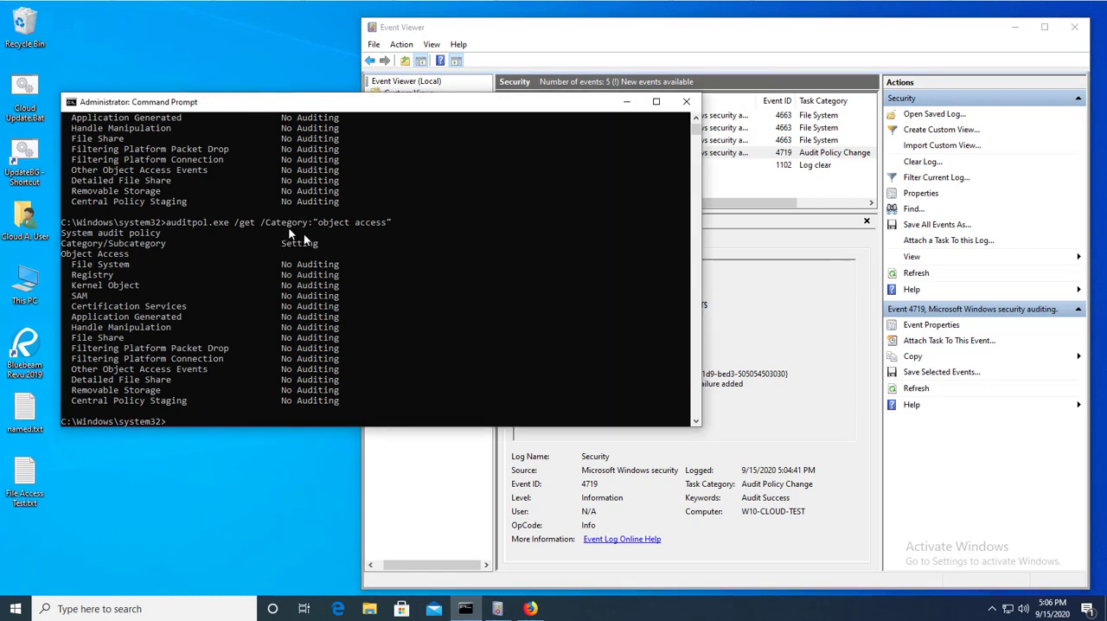
{"action": "left_click_drag", "start_coordinate": [75, 263], "coordinate": [339, 269]}
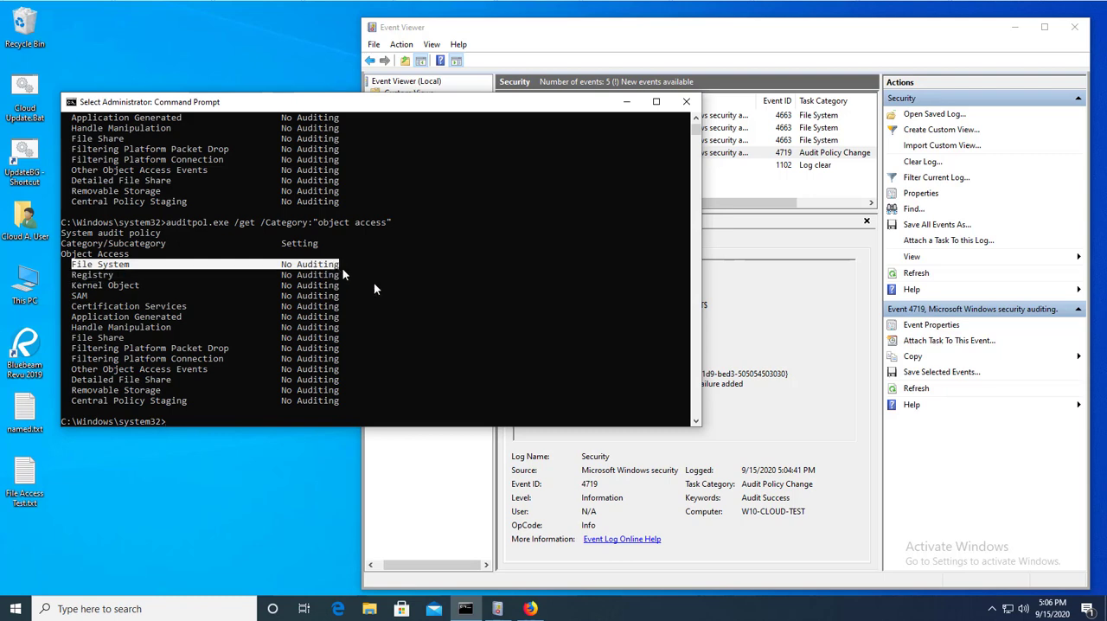
Clear the Security log in Event Viewer without saving its contents.
{"action": "left_click", "coordinate": [922, 161]}
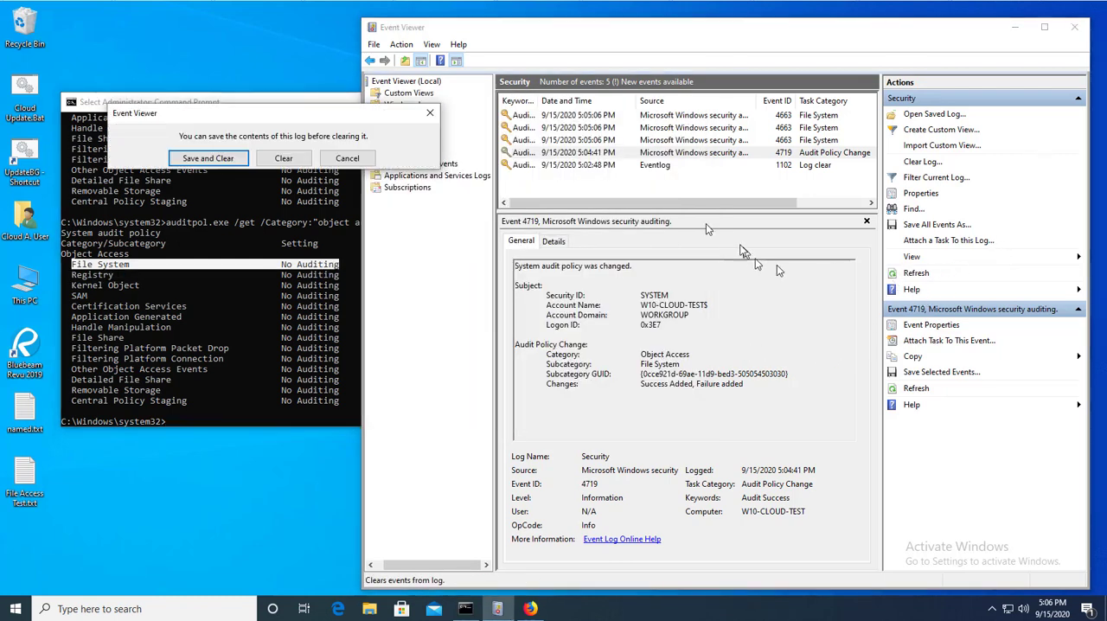
{"action": "left_click", "coordinate": [346, 158]}
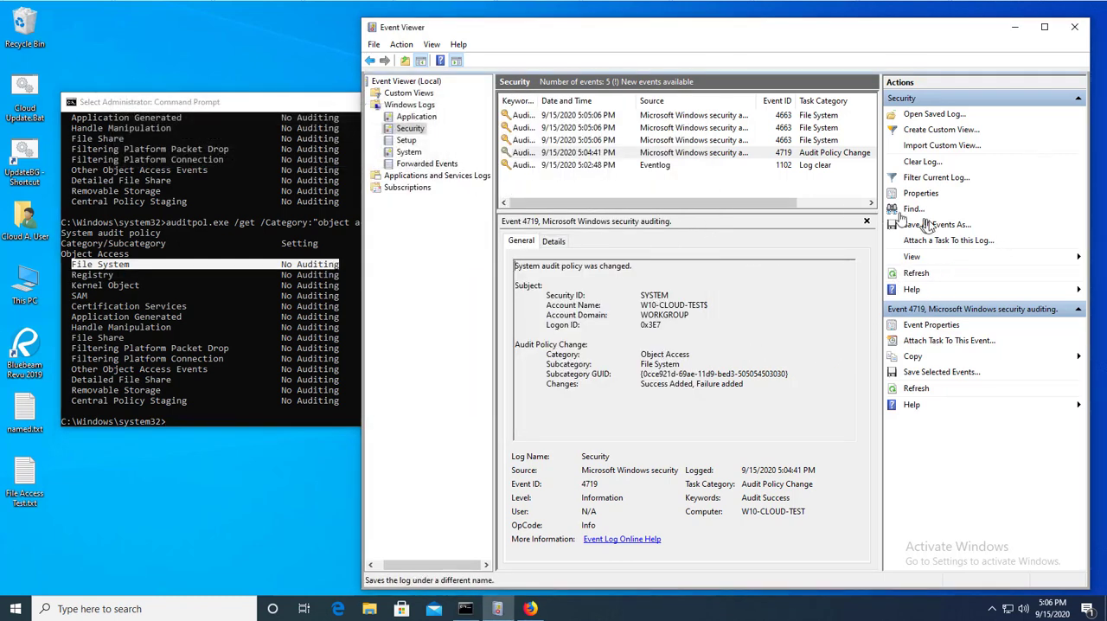
{"action": "left_click", "coordinate": [922, 160]}
{"action": "left_click", "coordinate": [301, 175]}
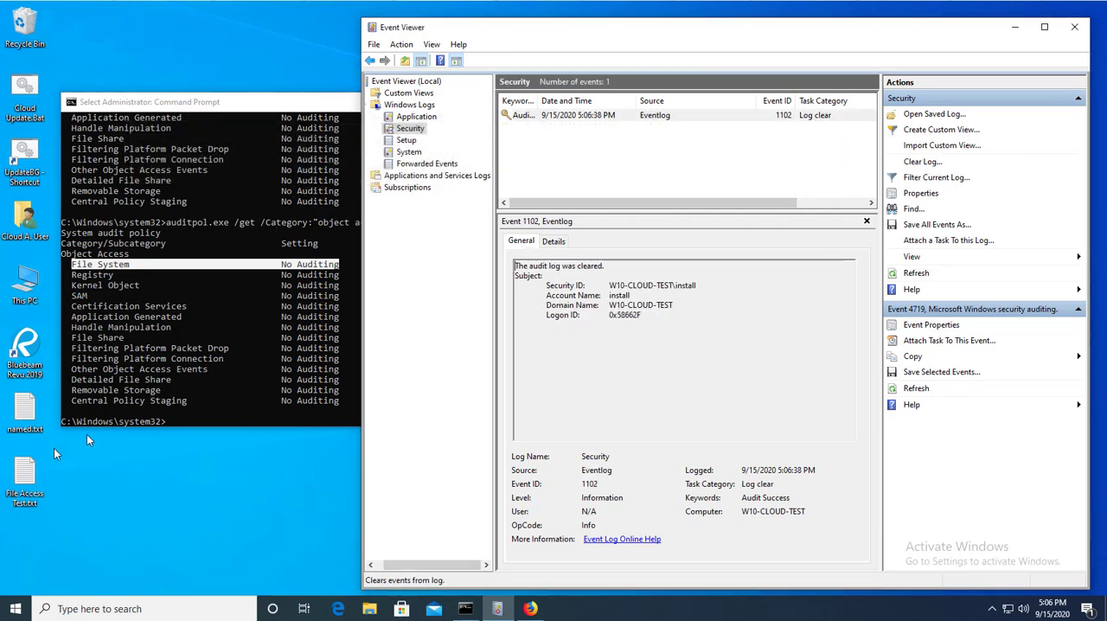
Open and close File Access Test.txt, and refresh the cleared Security log to check whether the access is logged.
{"action": "double_click", "coordinate": [24, 479]}
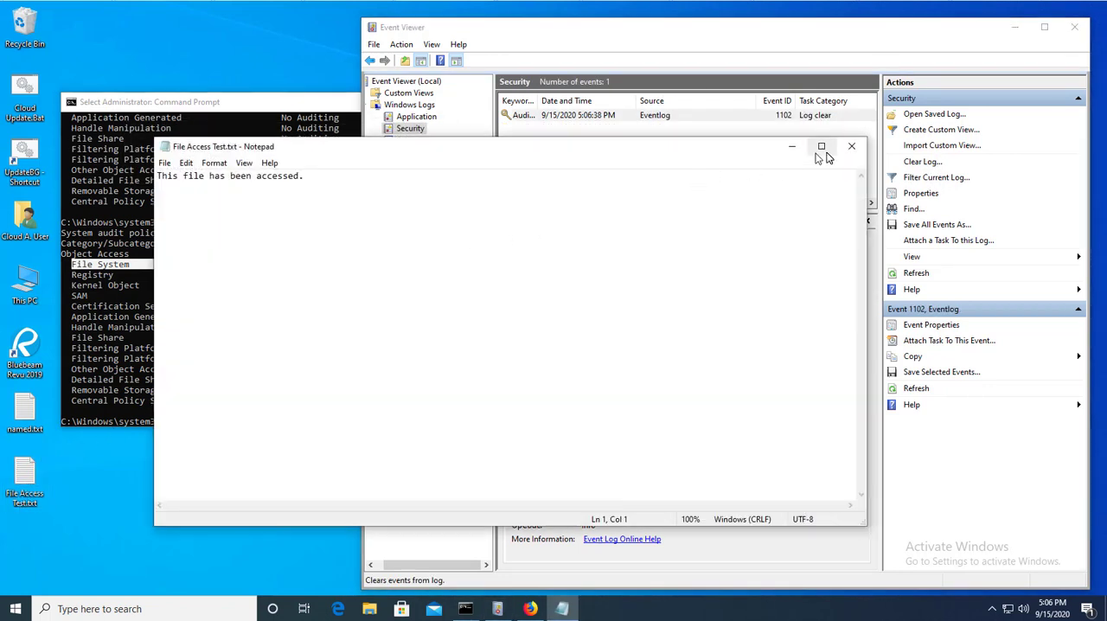
{"action": "left_click", "coordinate": [848, 147]}
{"action": "left_click", "coordinate": [912, 274]}
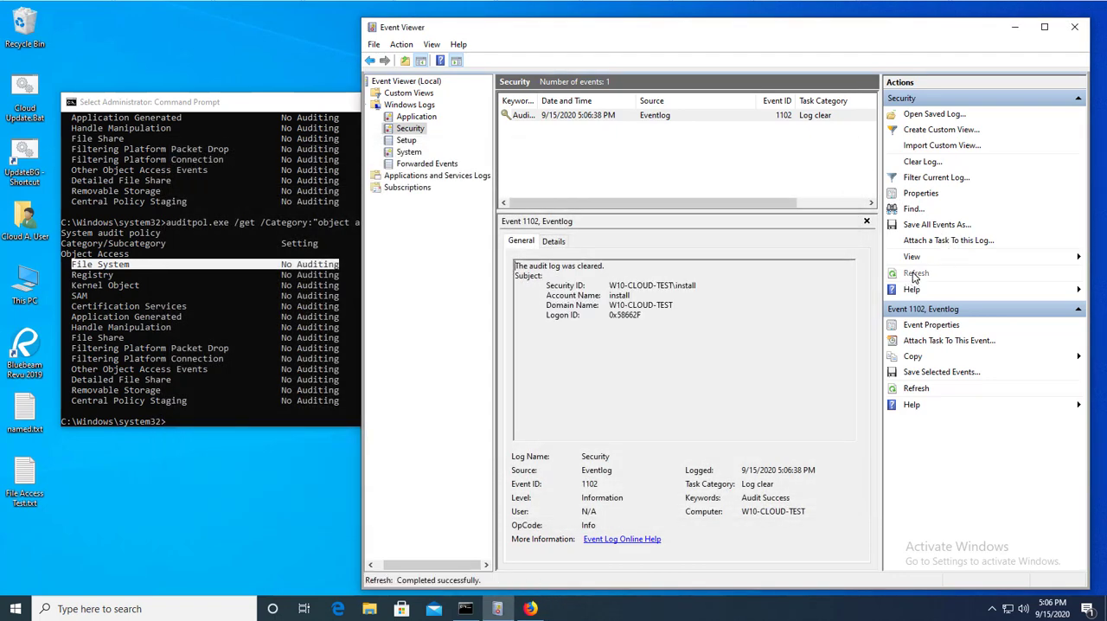